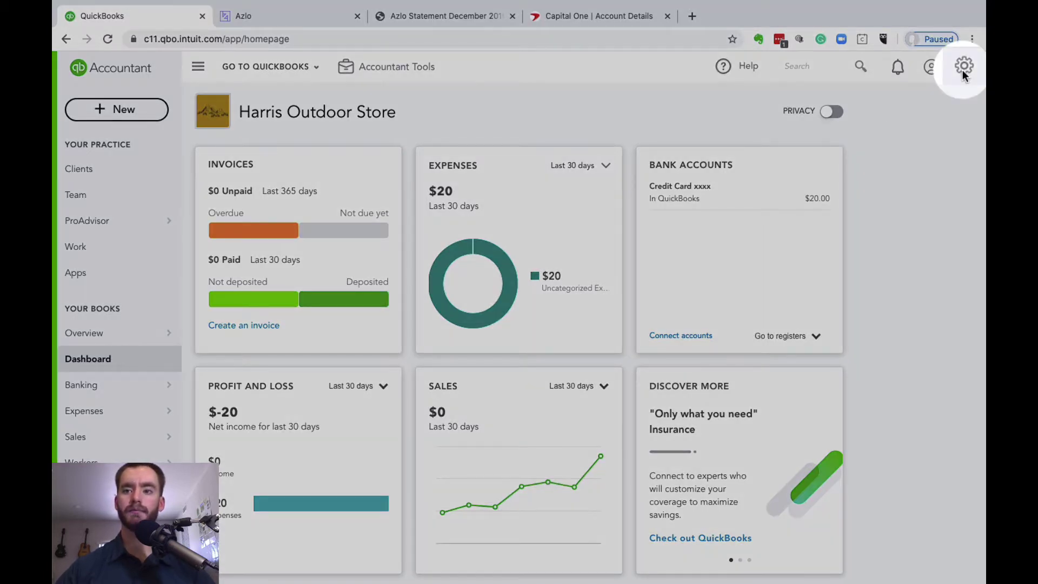
In the Chart of Accounts, create a new bank account with detail type Checking named Checking 9369.
click(965, 68)
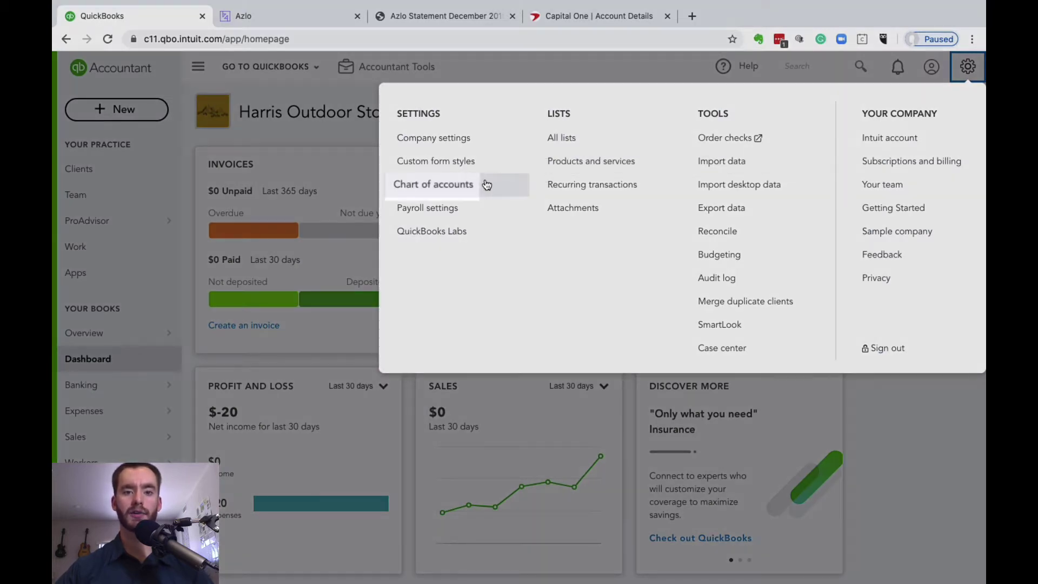
click(489, 185)
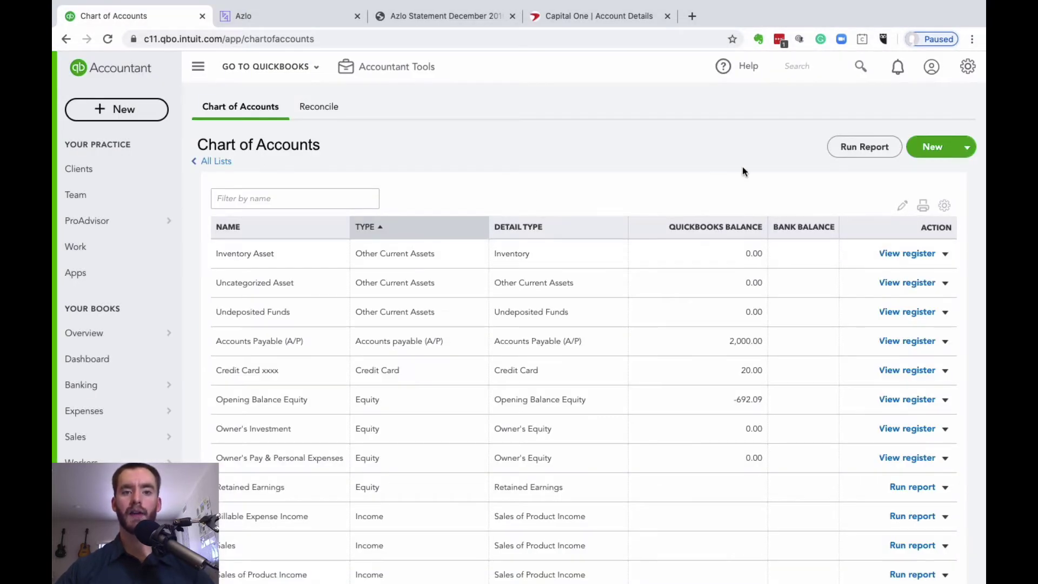
click(937, 155)
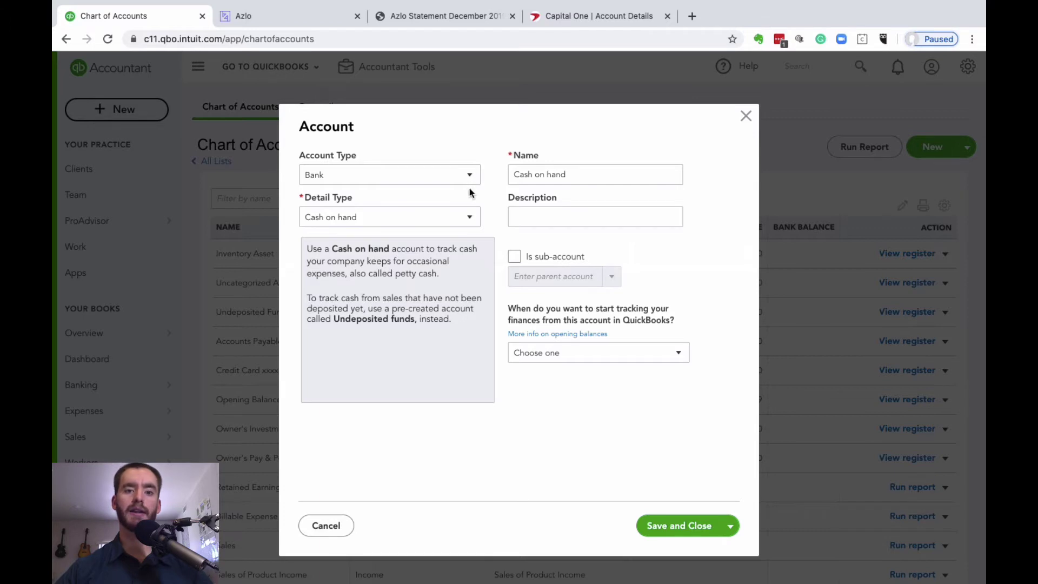
click(470, 218)
click(431, 261)
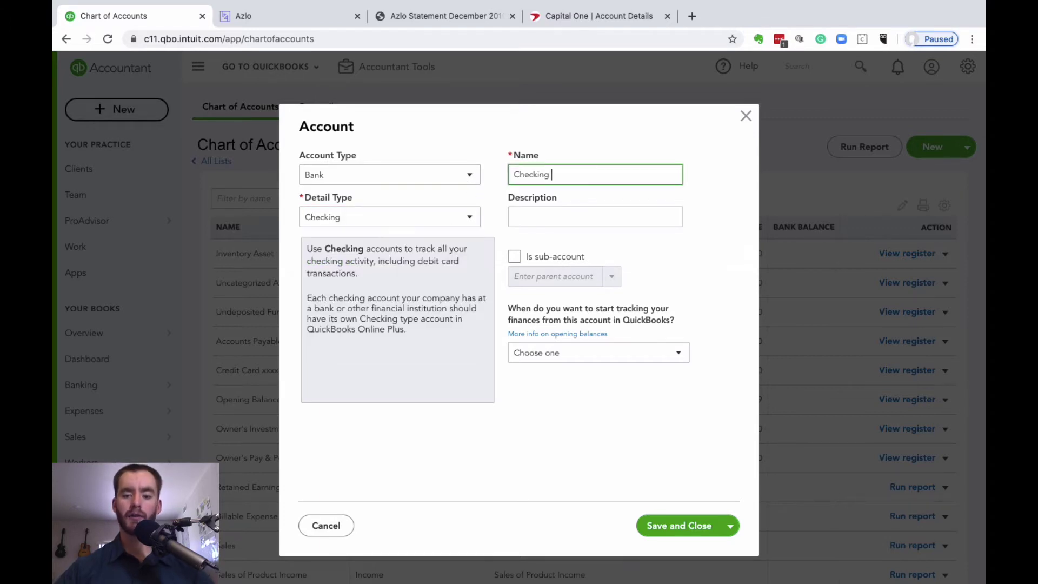
text(9369)
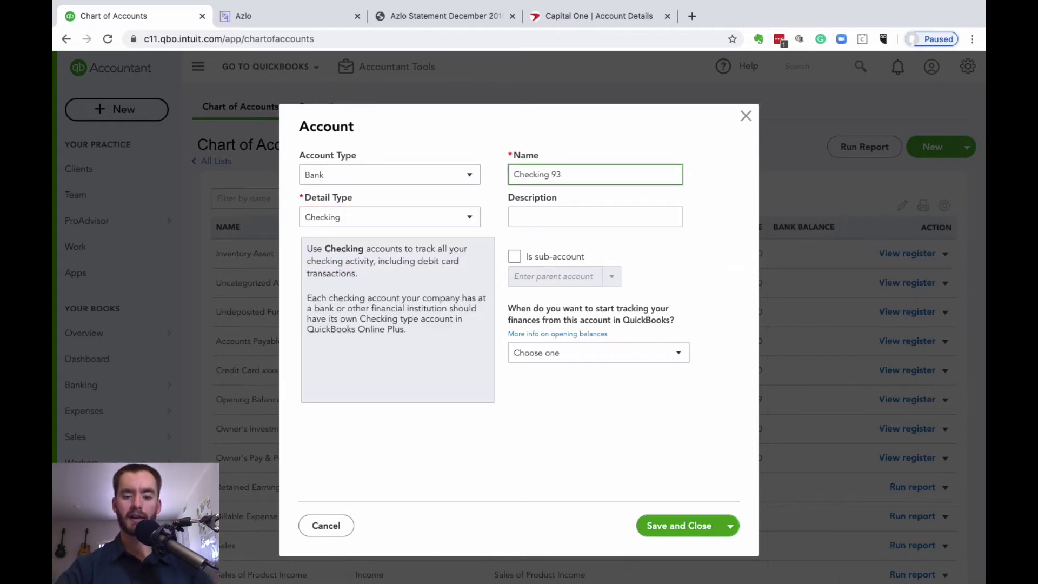
click(619, 138)
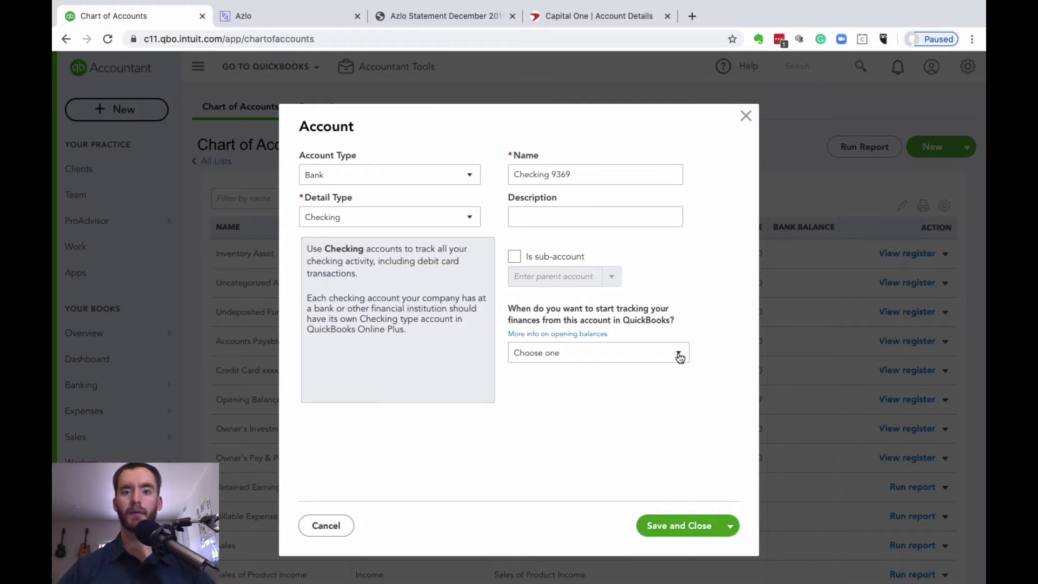
Track Checking 9369 from 12/31/2019 with a 692.09 opening balance and save it.
click(679, 358)
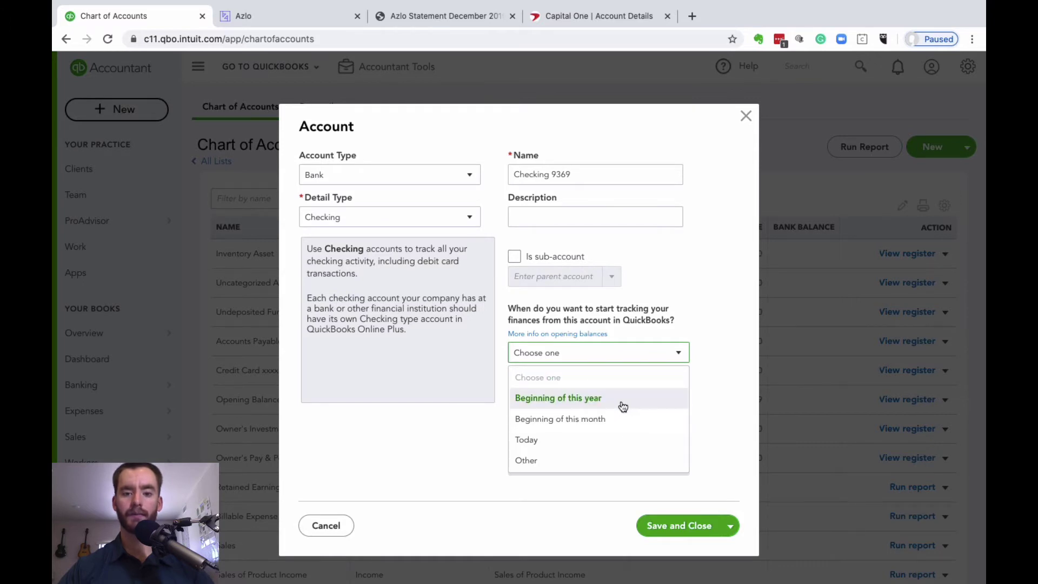
click(597, 460)
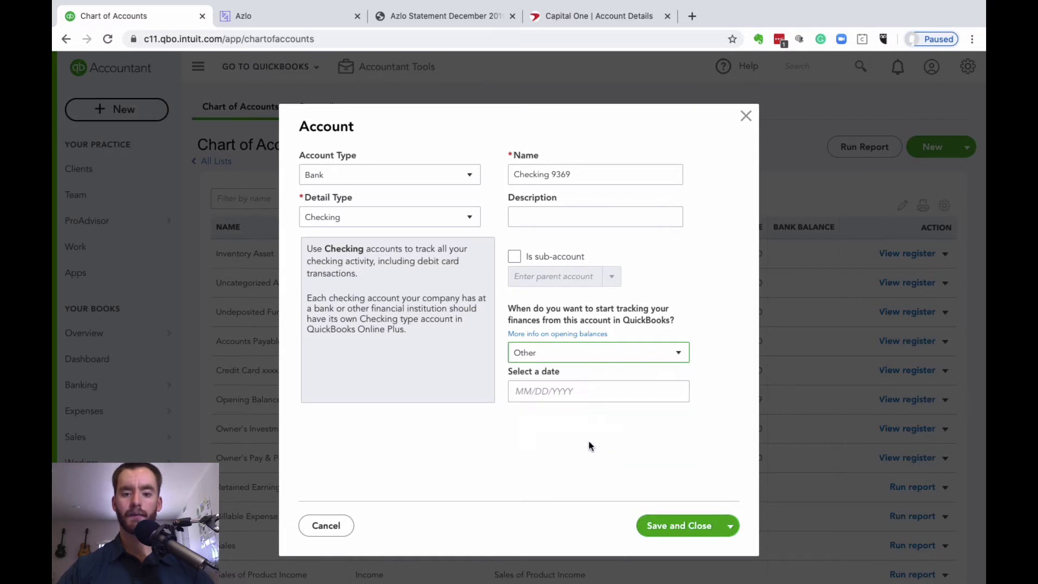
click(576, 392)
text(1231)
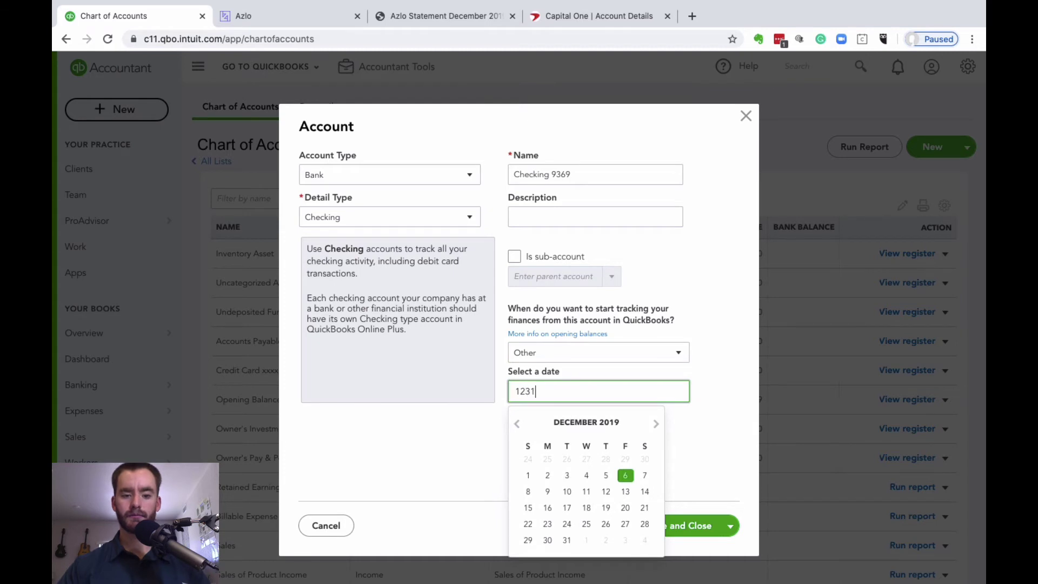
text(2019)
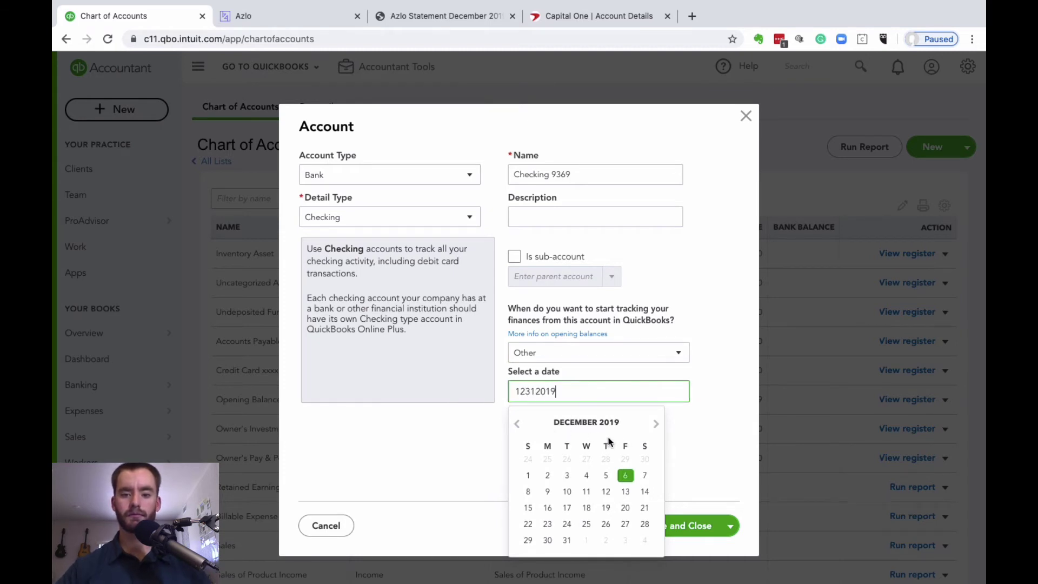
click(572, 537)
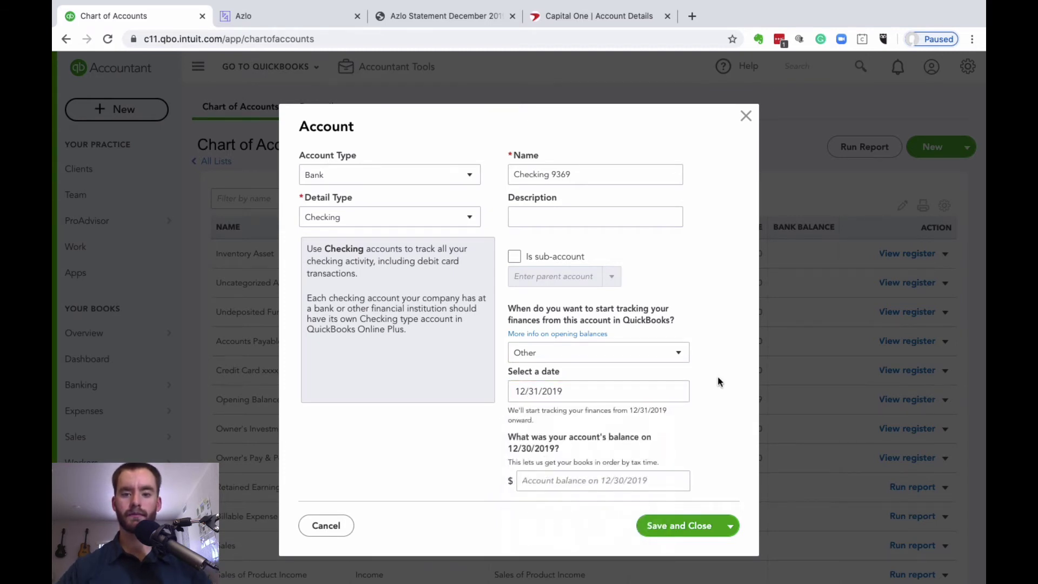
click(620, 475)
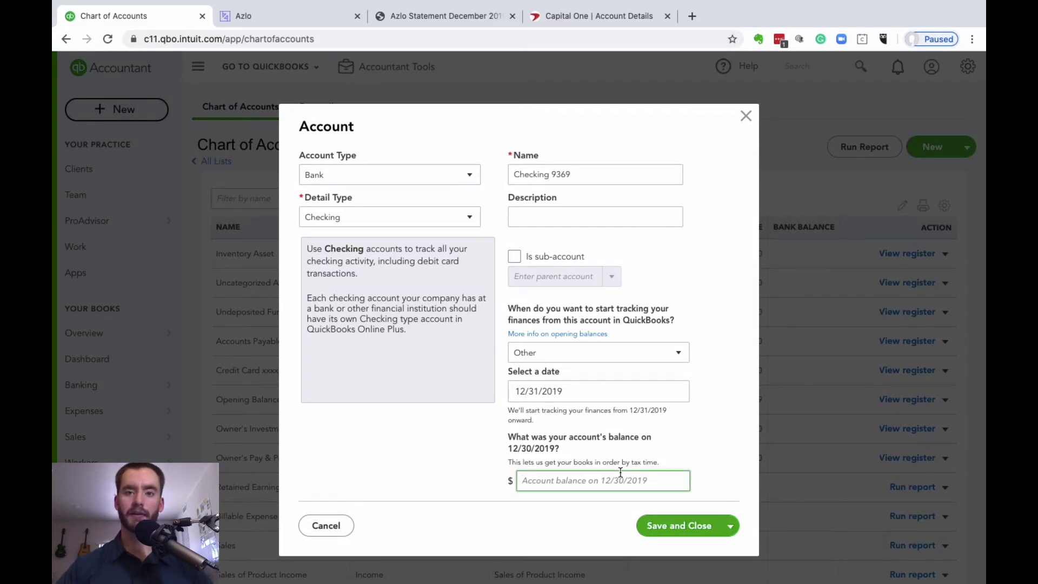
text(692.)
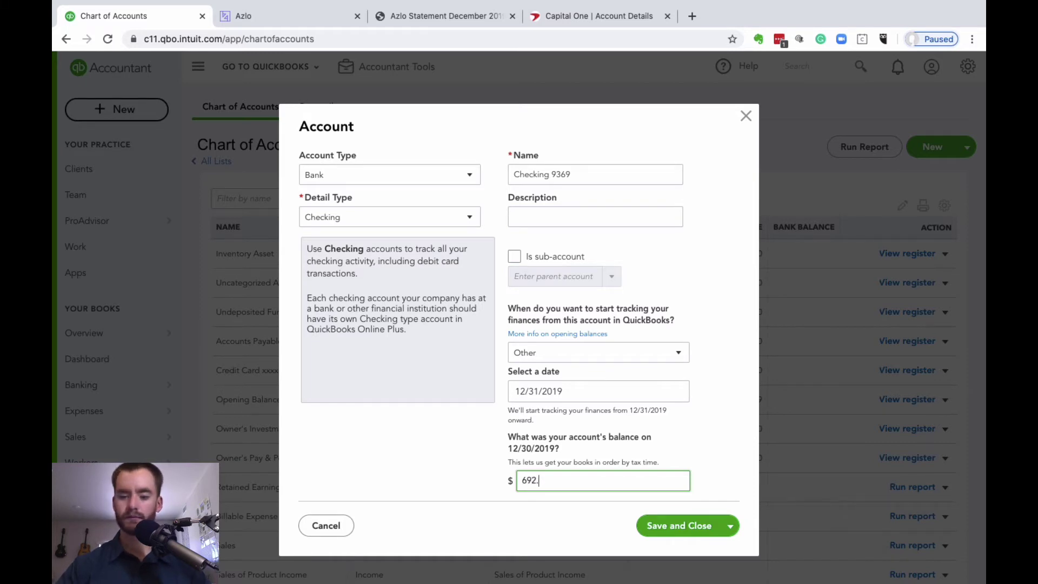
text(09)
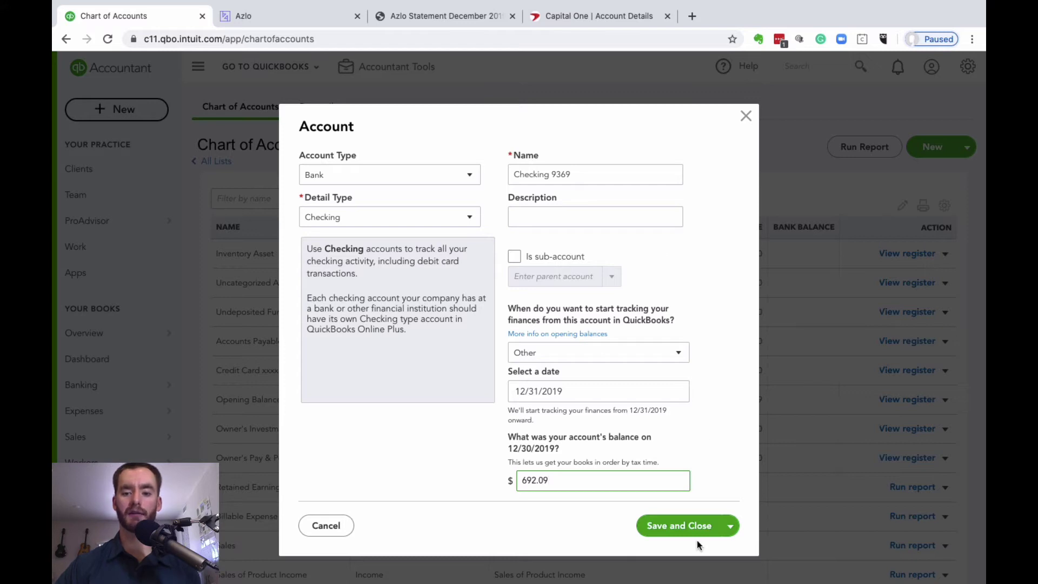
click(688, 528)
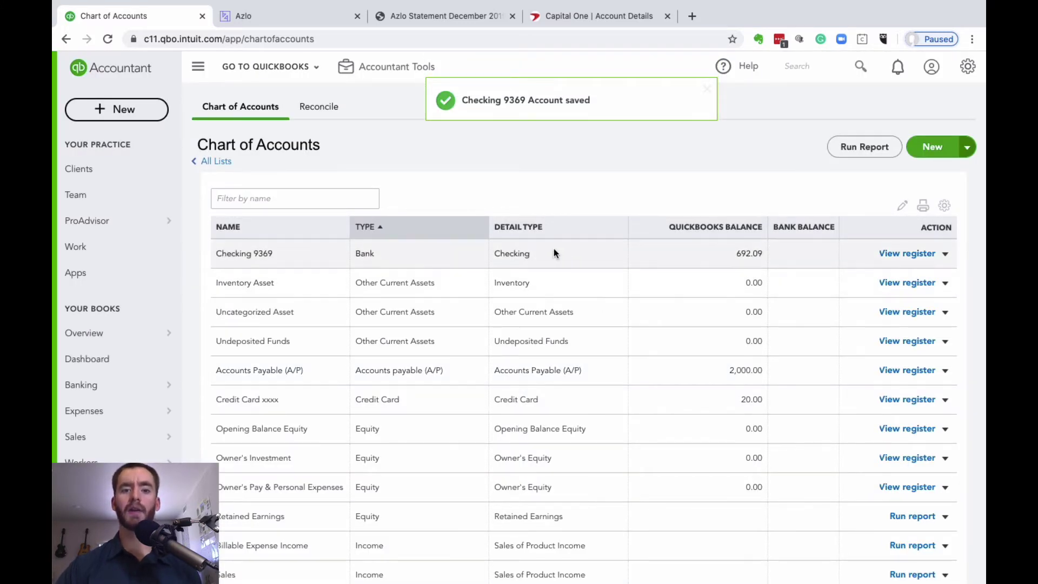
Start a new Credit Card type account named Credit Card 5933.
click(931, 147)
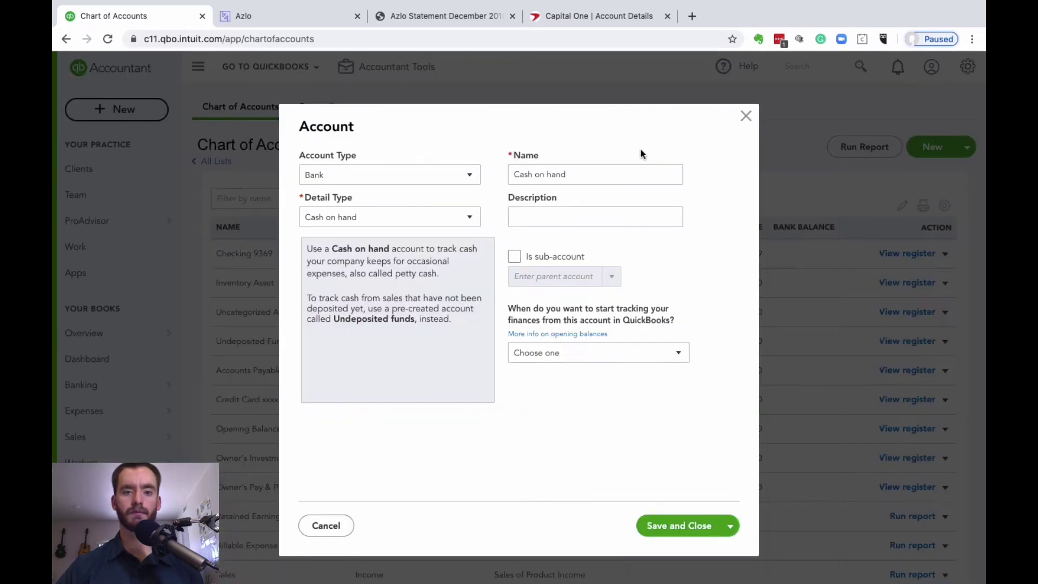
click(470, 178)
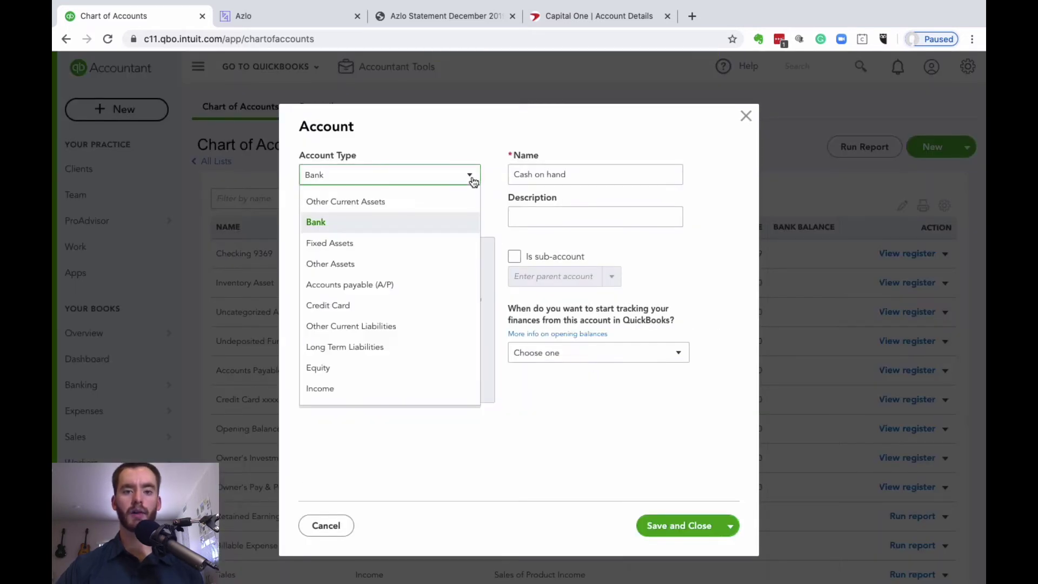
click(408, 309)
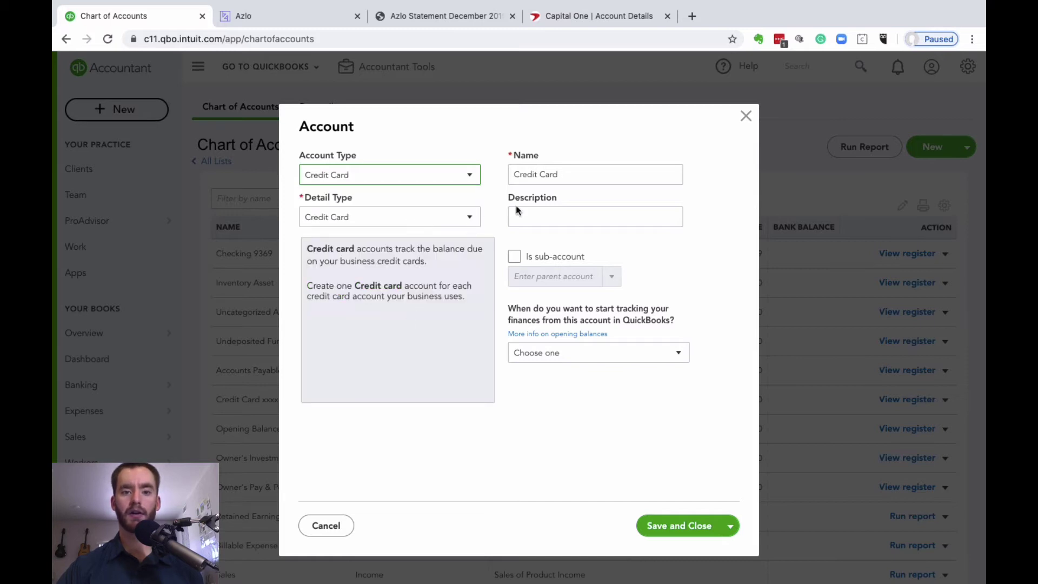
triple_click(582, 173)
click(582, 173)
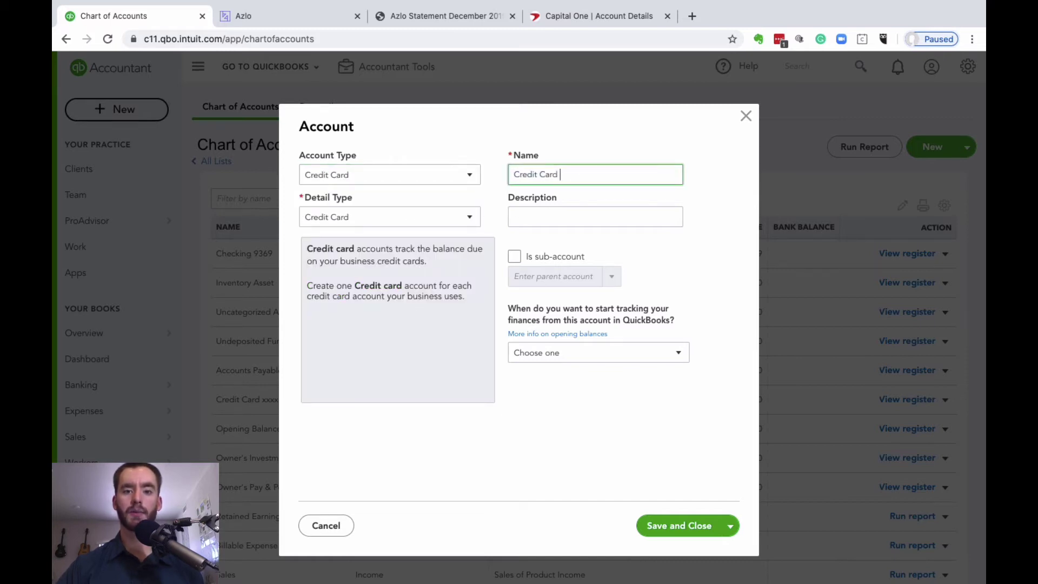
text(5933)
key(Tab)
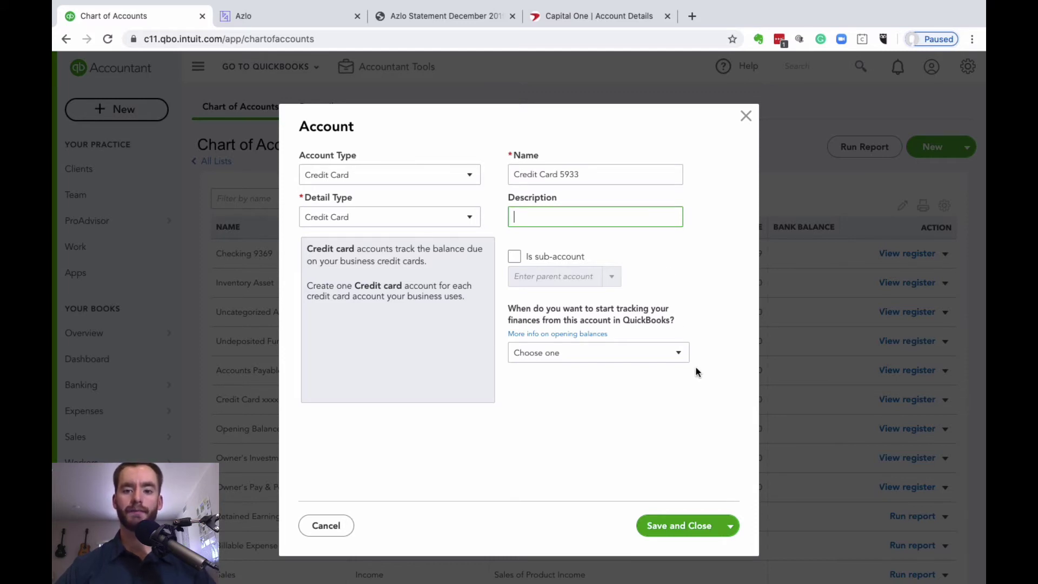
Set tracking to start 12/24/2019 with a 2,751.07 opening balance and save the account.
click(679, 354)
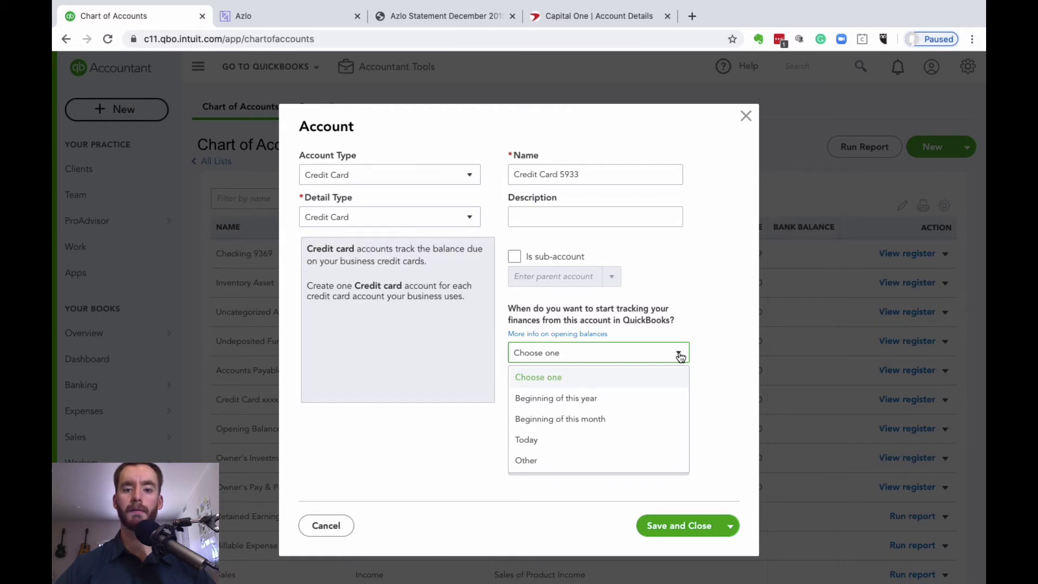
click(574, 460)
click(558, 392)
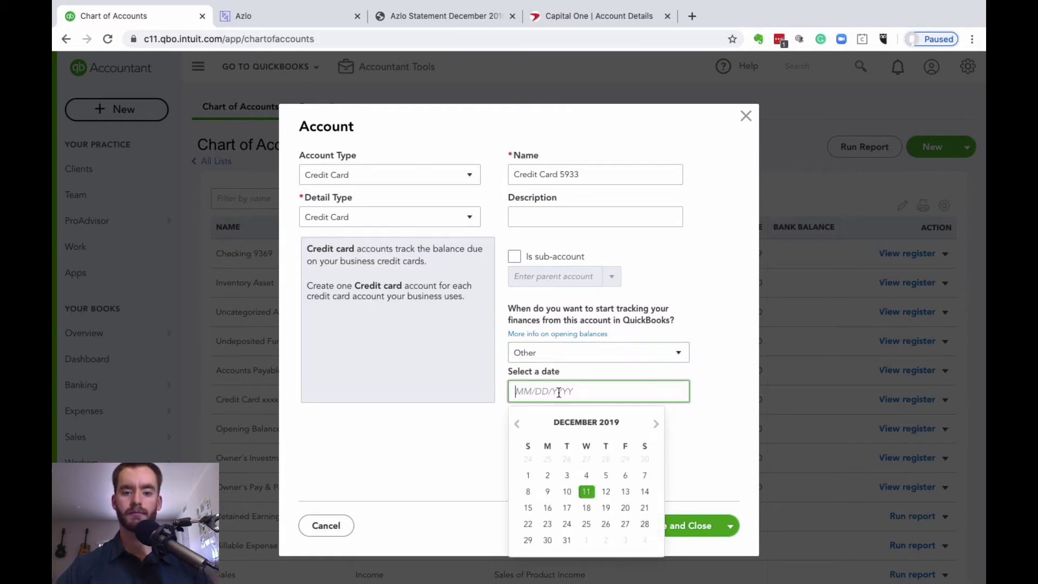
text(1224)
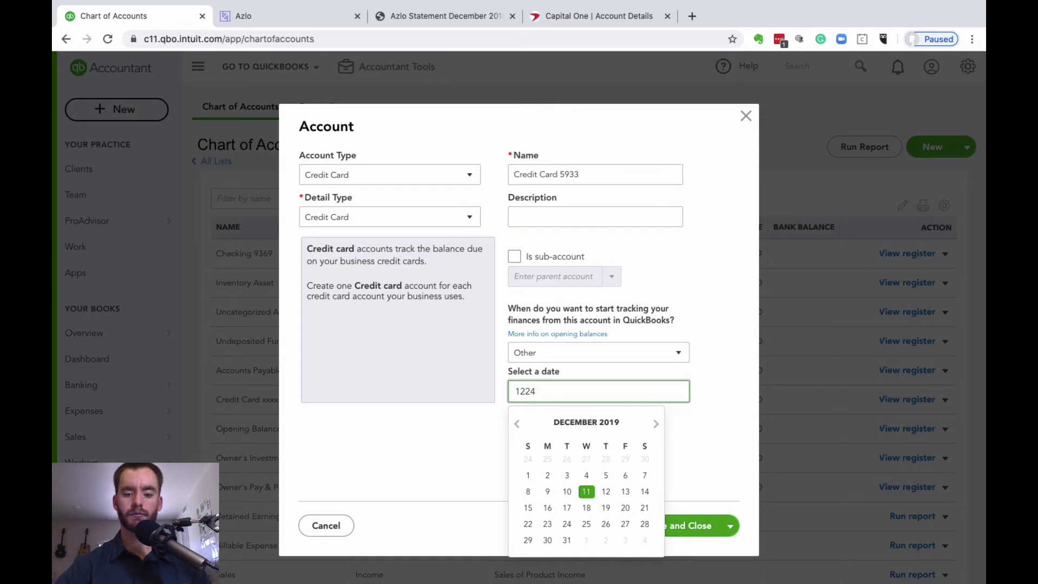
key(Tab)
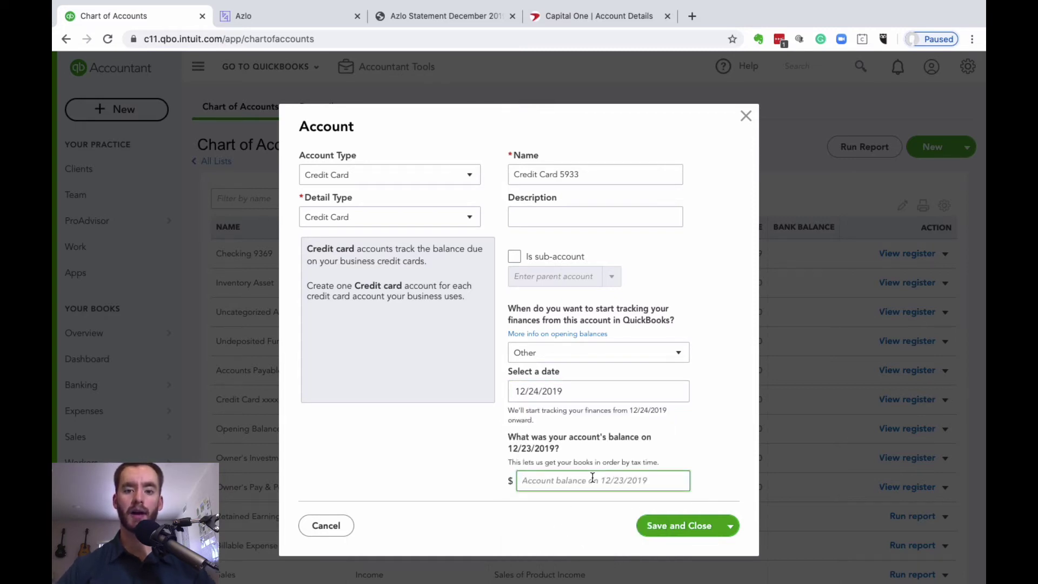
text(2951.07)
click(676, 521)
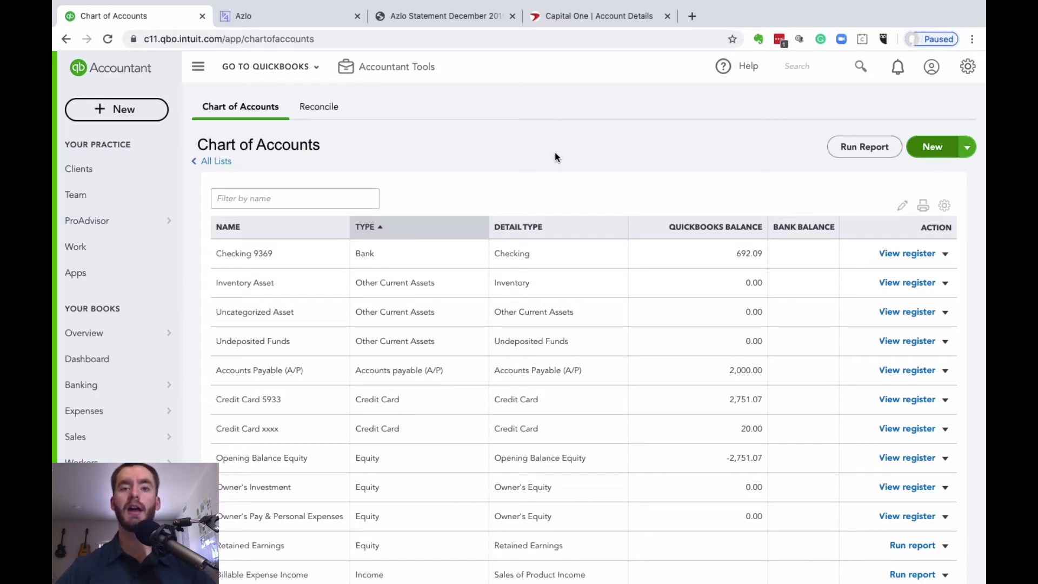
On the Banking page, search for azlo and choose the Azlo bank to connect.
scroll(86, 270, down, 1)
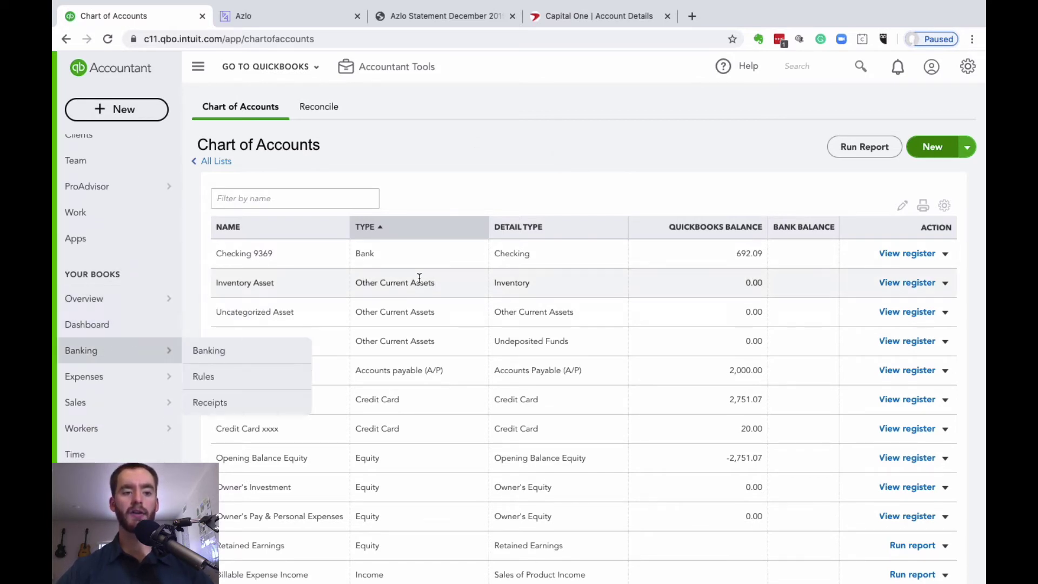
click(139, 355)
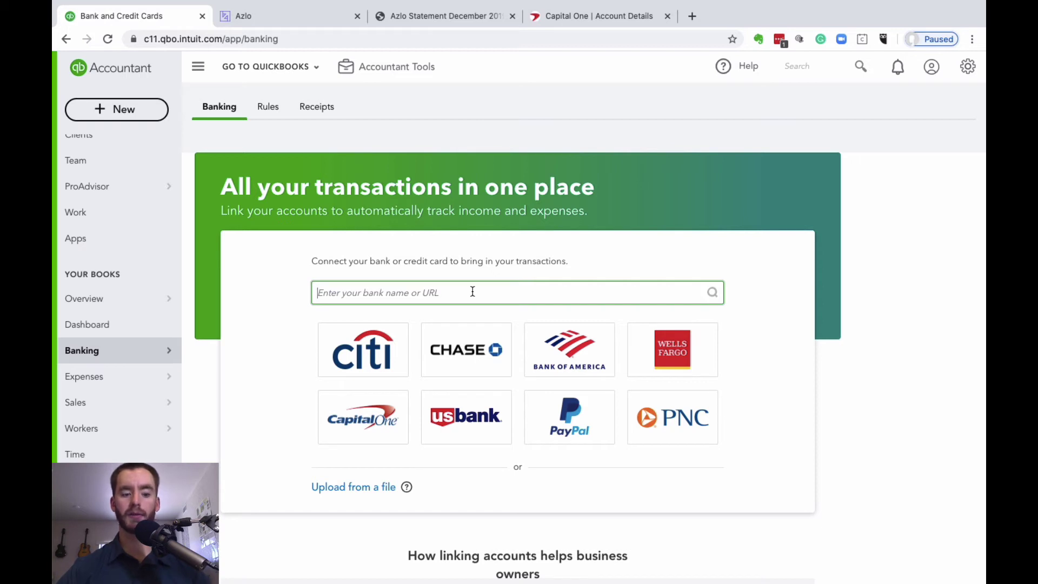
text(azlo)
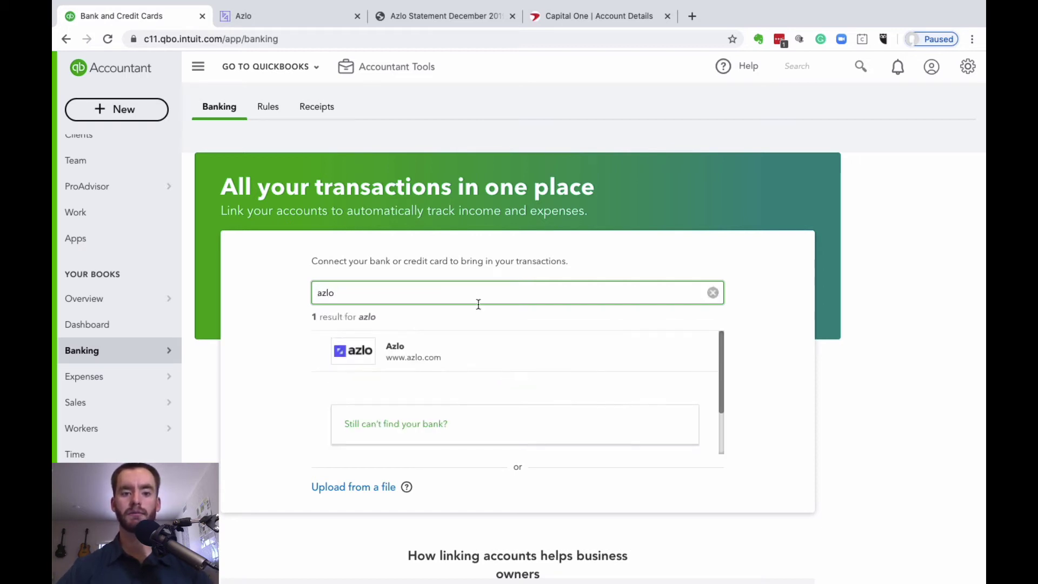
click(467, 350)
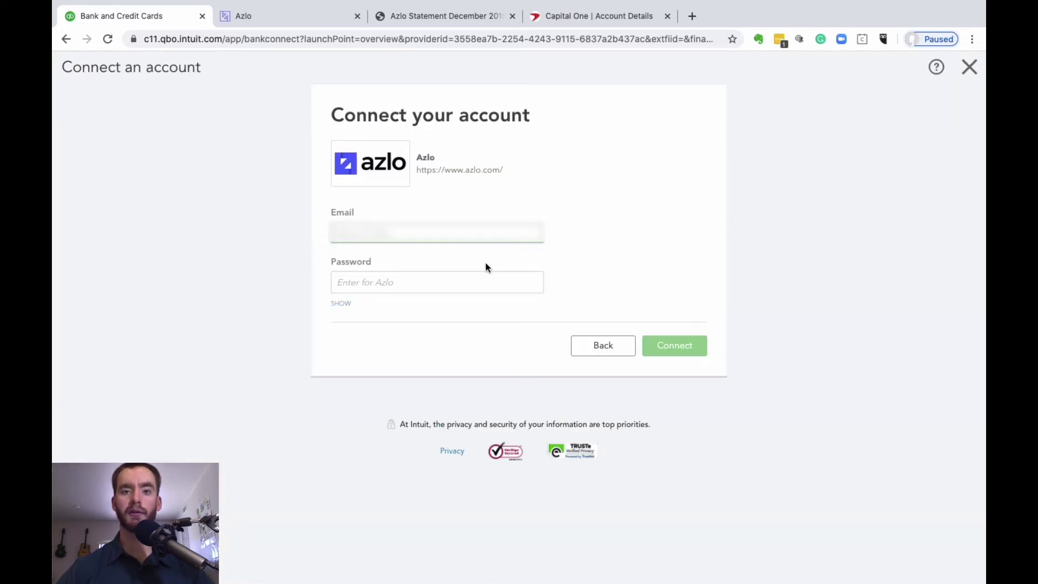
Sign in to Azlo using the autofilled login details.
click(449, 234)
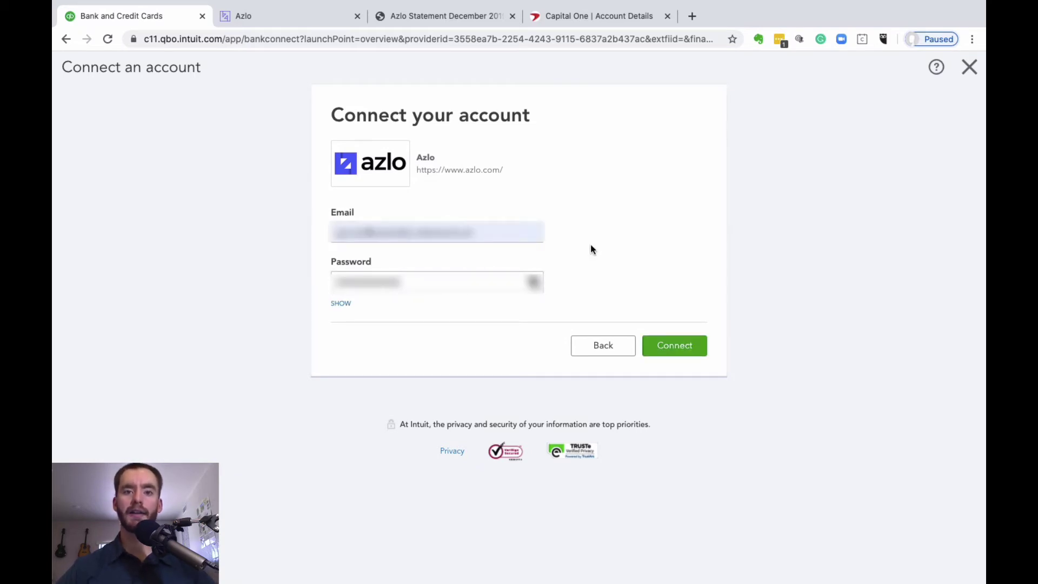
click(677, 347)
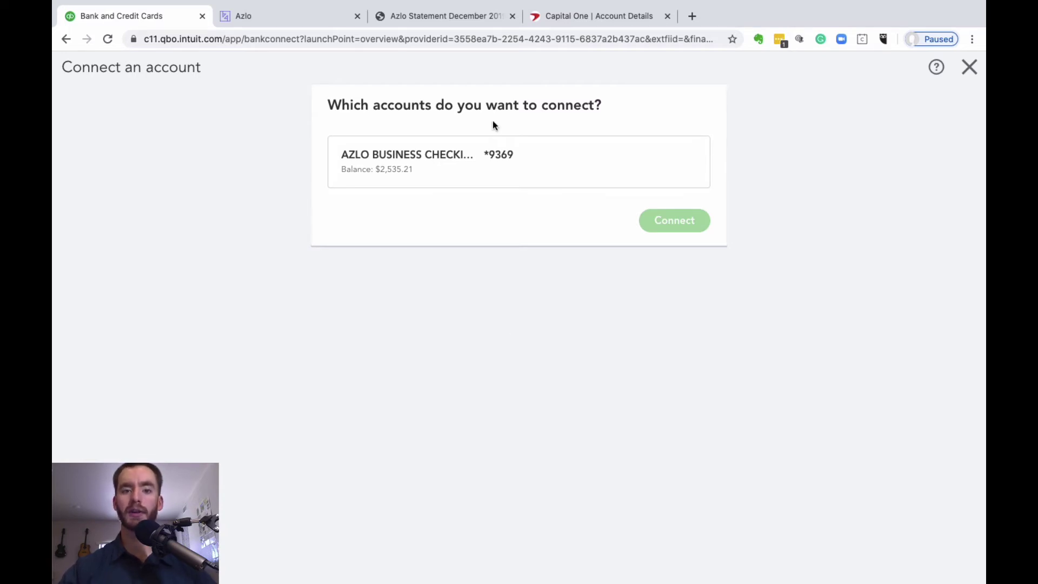
Link Azlo business checking to Checking 9369, importing from custom date 12/31/2019, and connect.
click(620, 162)
click(664, 162)
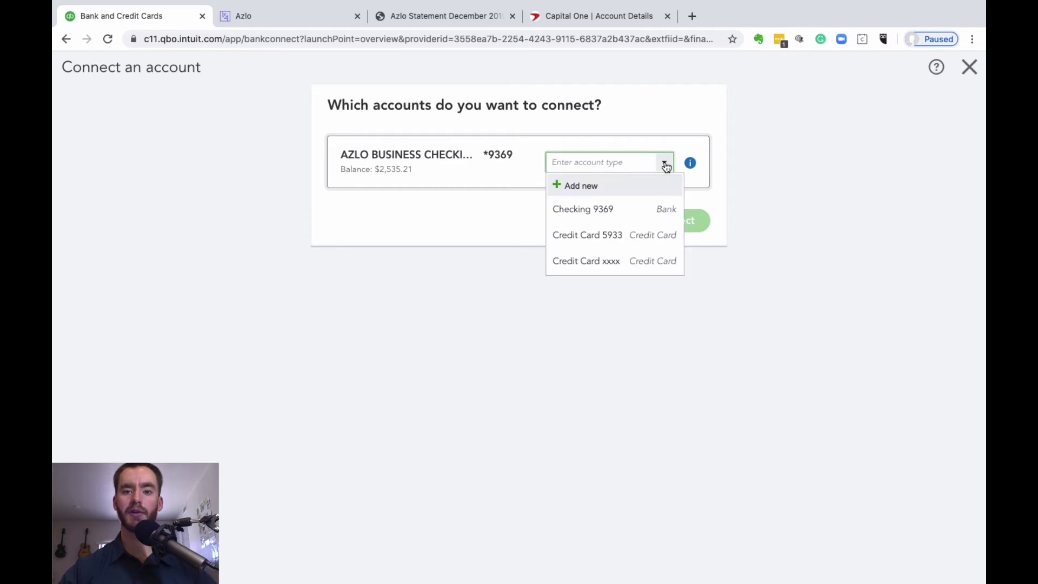
click(645, 209)
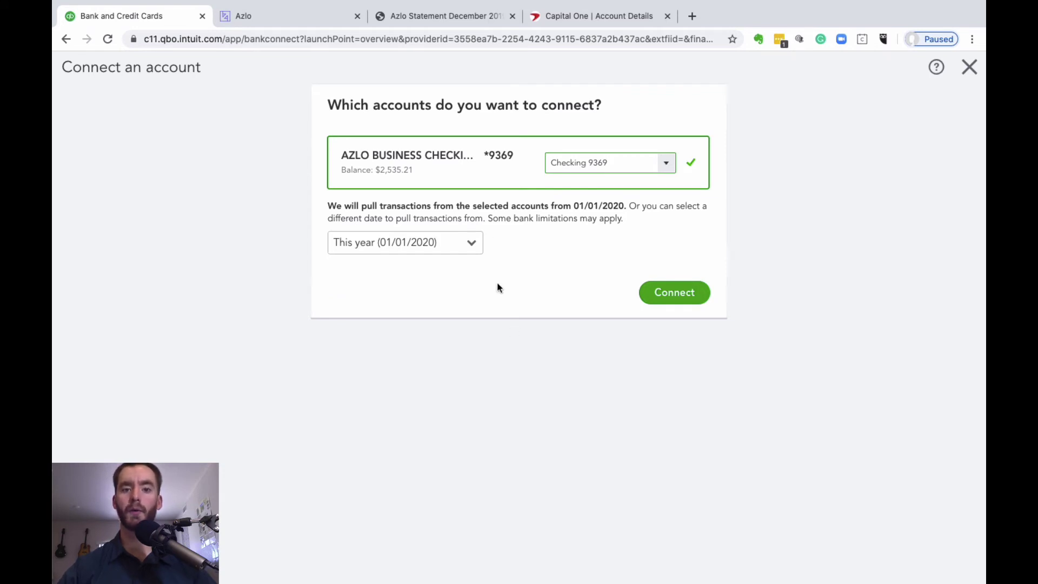
click(471, 244)
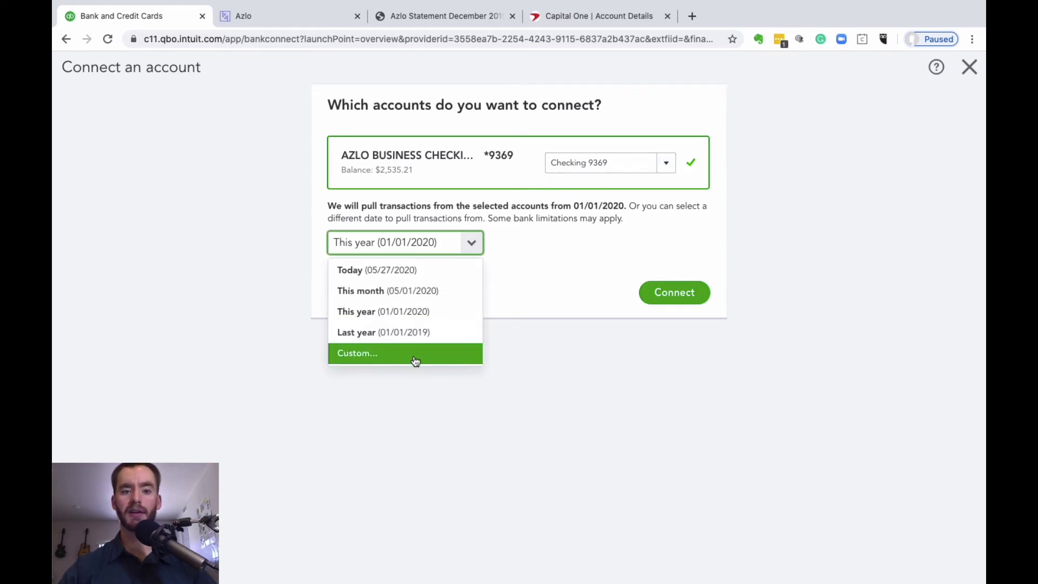
click(420, 358)
click(386, 272)
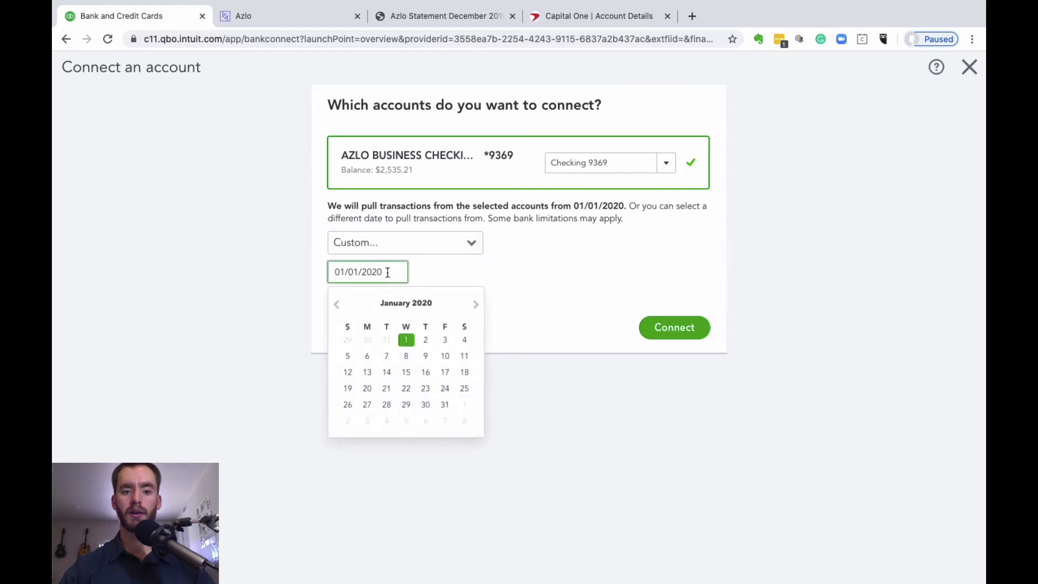
click(337, 304)
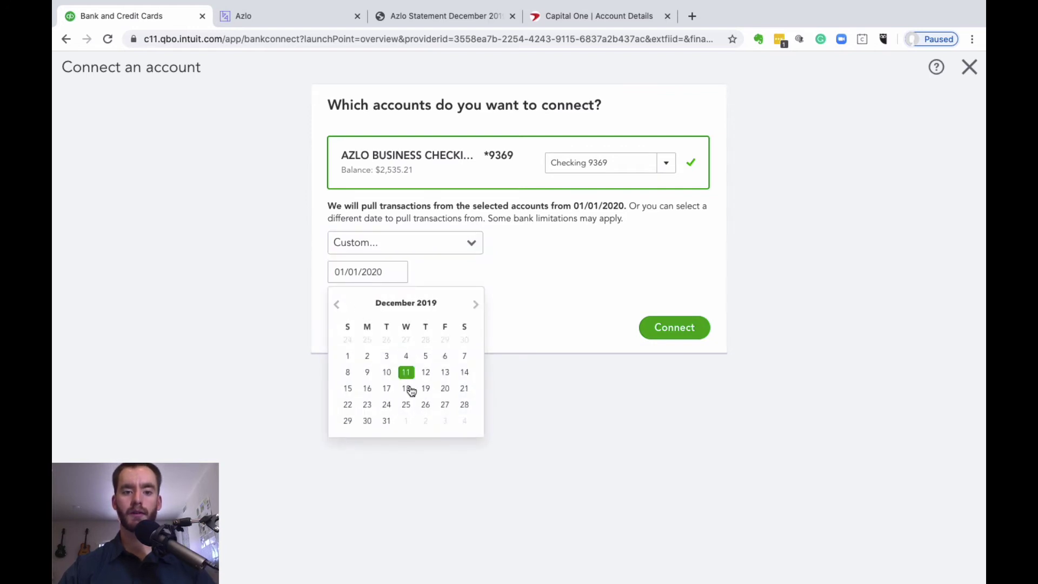
click(387, 420)
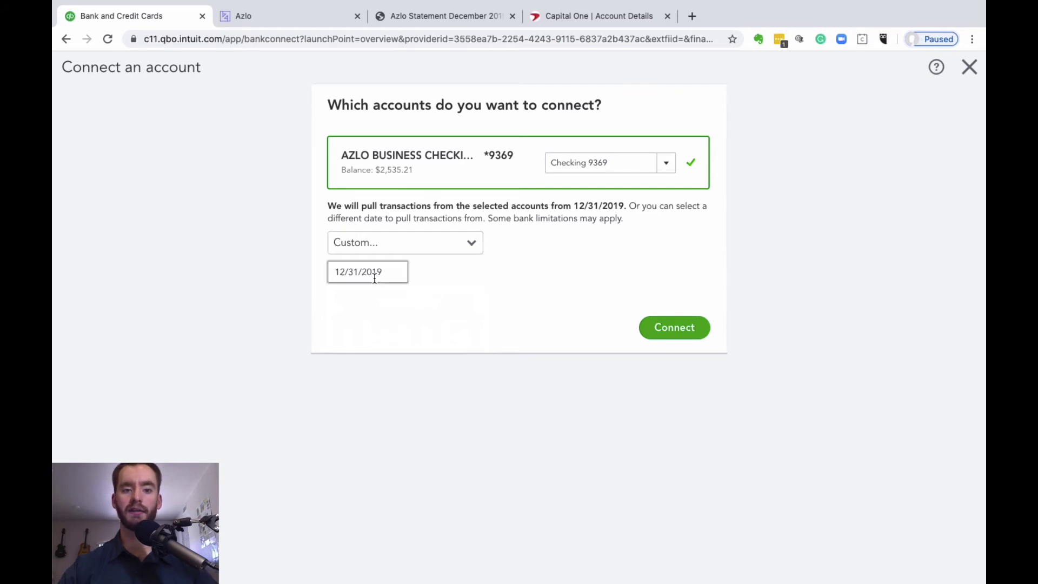
click(681, 334)
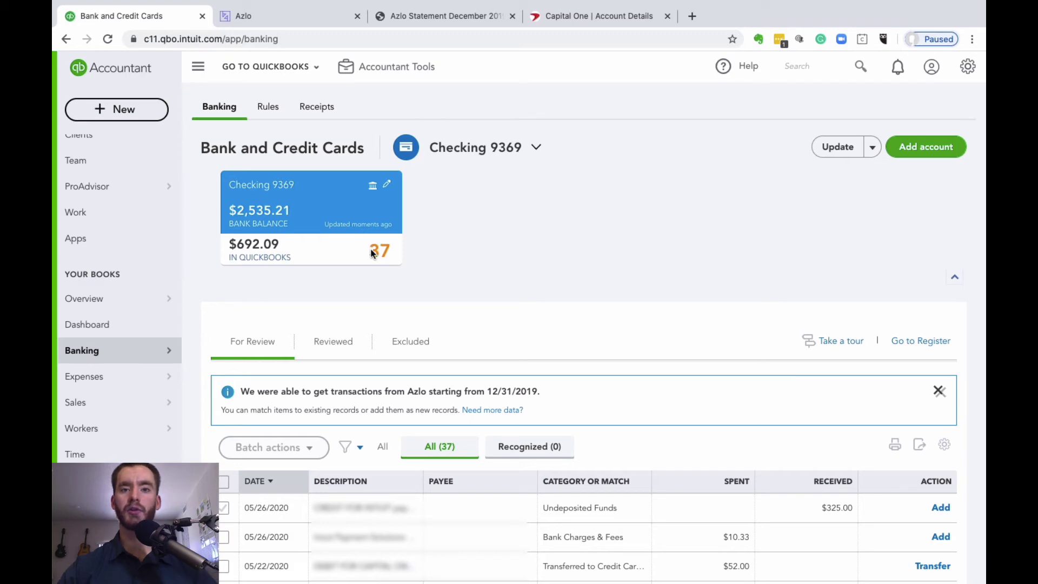
Exclude both 12/31/2019 checking transactions with Batch actions and reload the Banking list.
scroll(371, 252, down, 15)
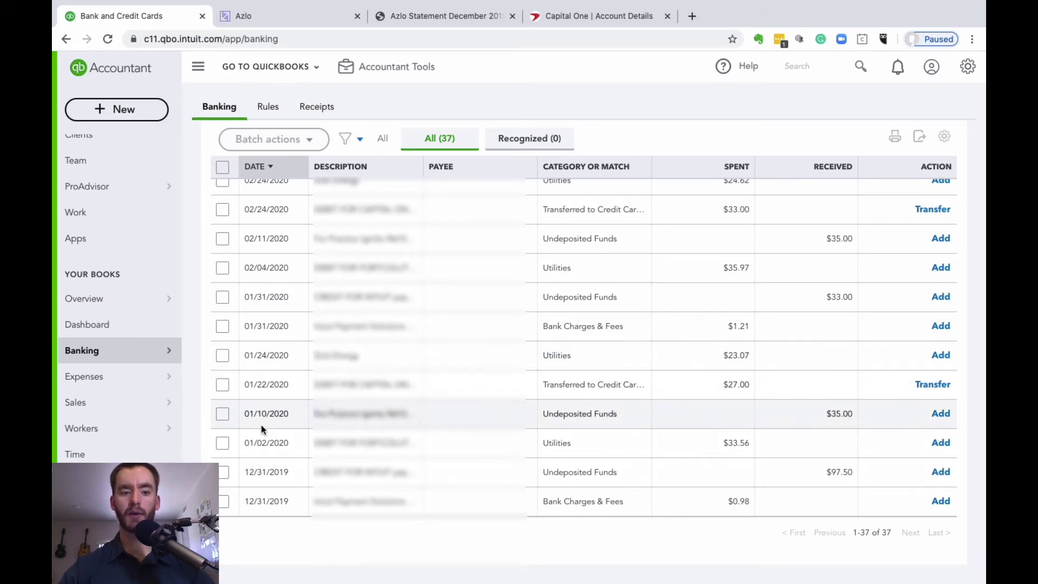
click(223, 472)
click(223, 501)
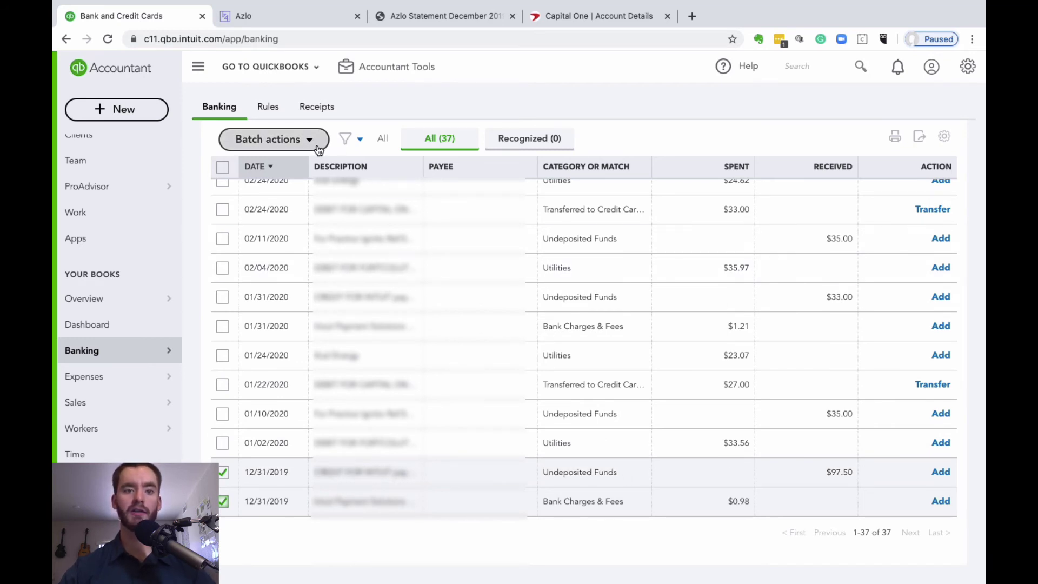
click(273, 139)
click(277, 186)
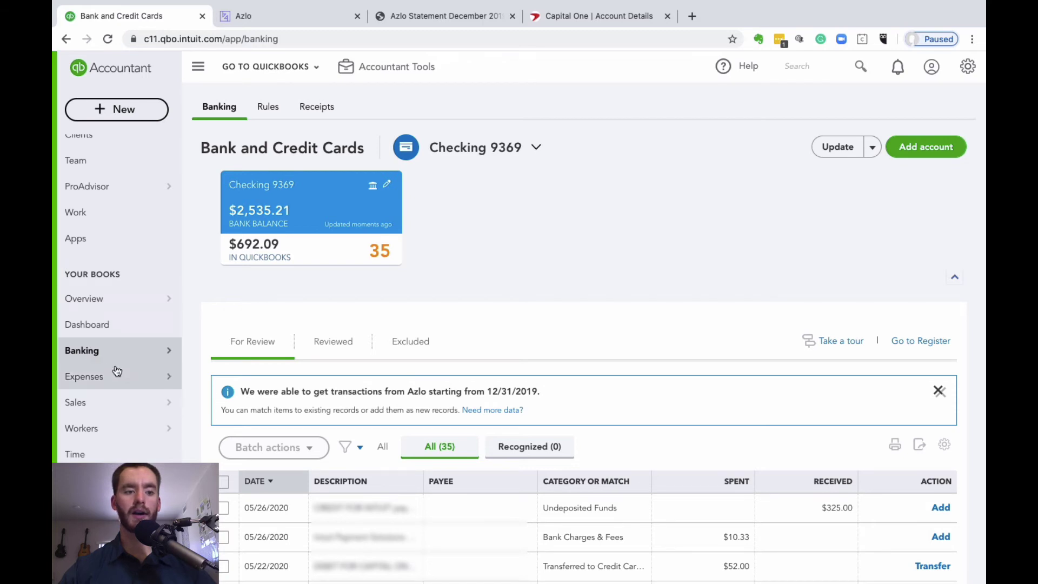
click(105, 354)
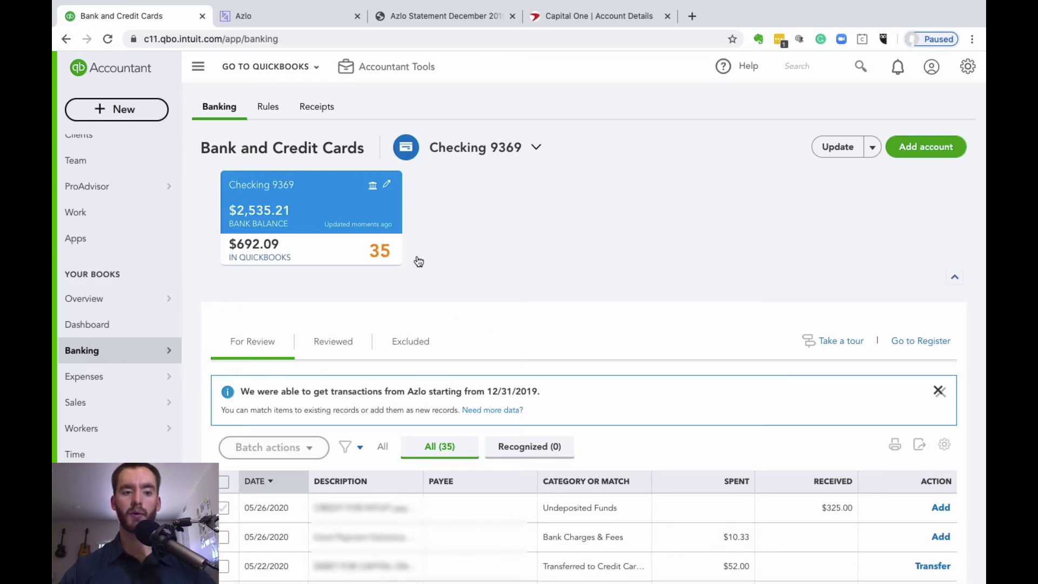
Add Capital One, sign in, and connect the card feed to Credit Card 5933.
click(923, 152)
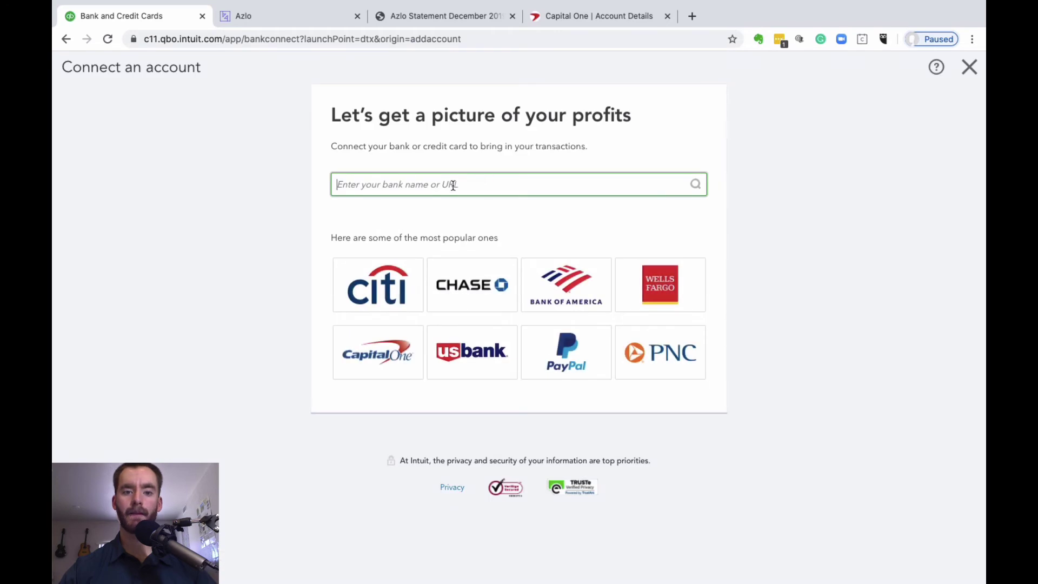
click(389, 358)
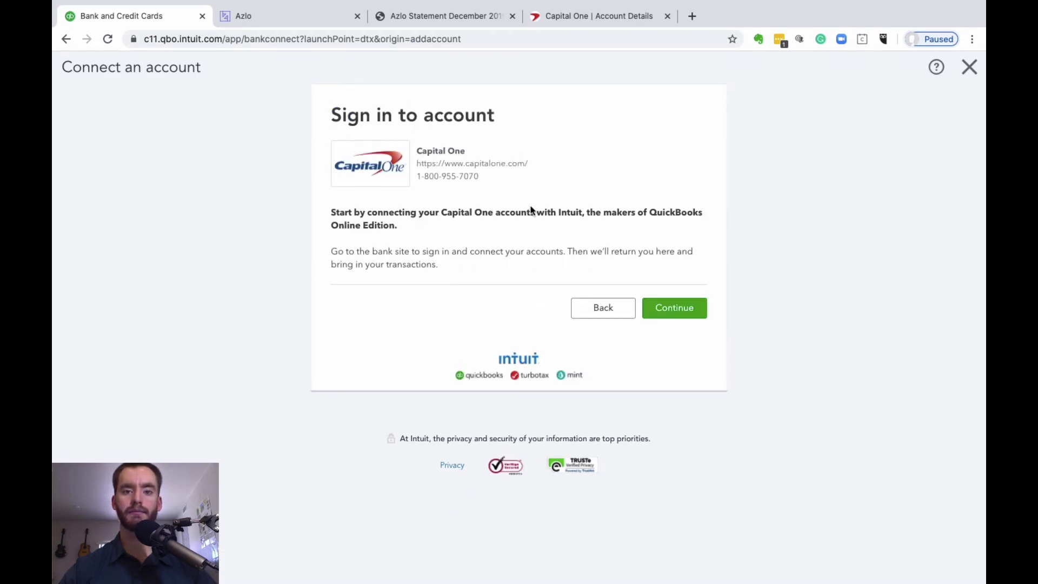
click(675, 307)
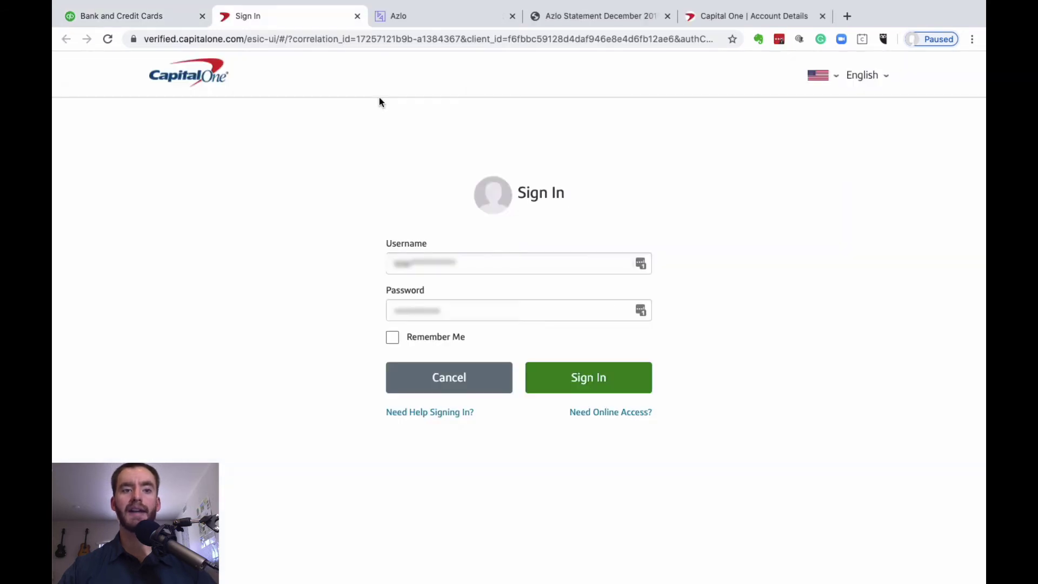
click(600, 384)
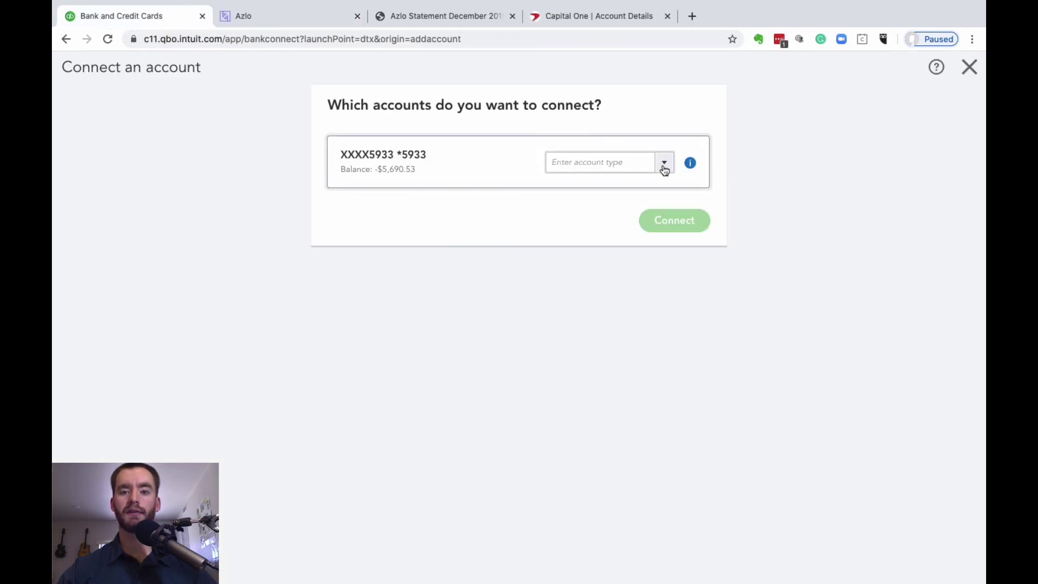
click(665, 164)
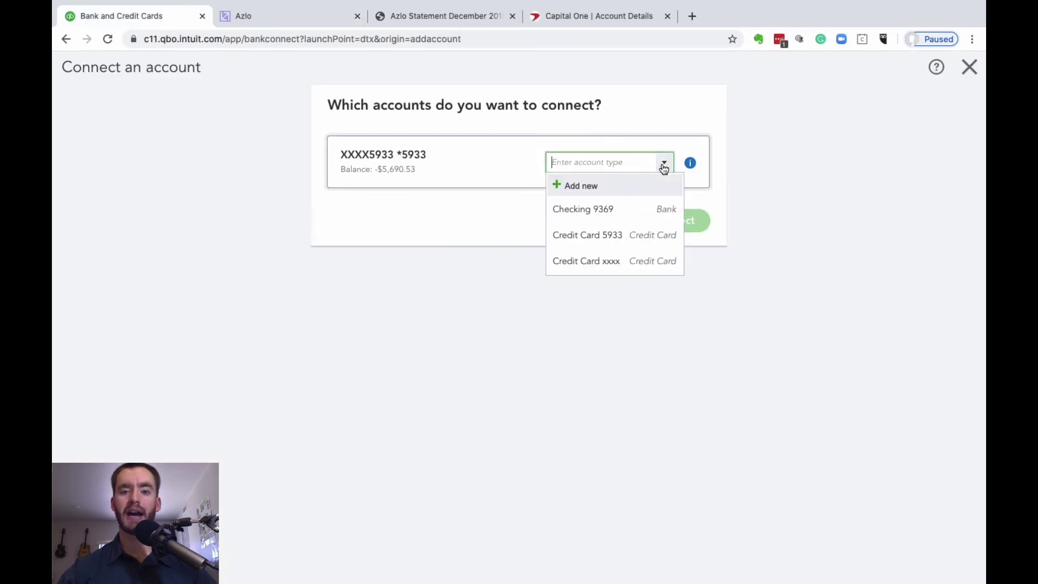
click(638, 236)
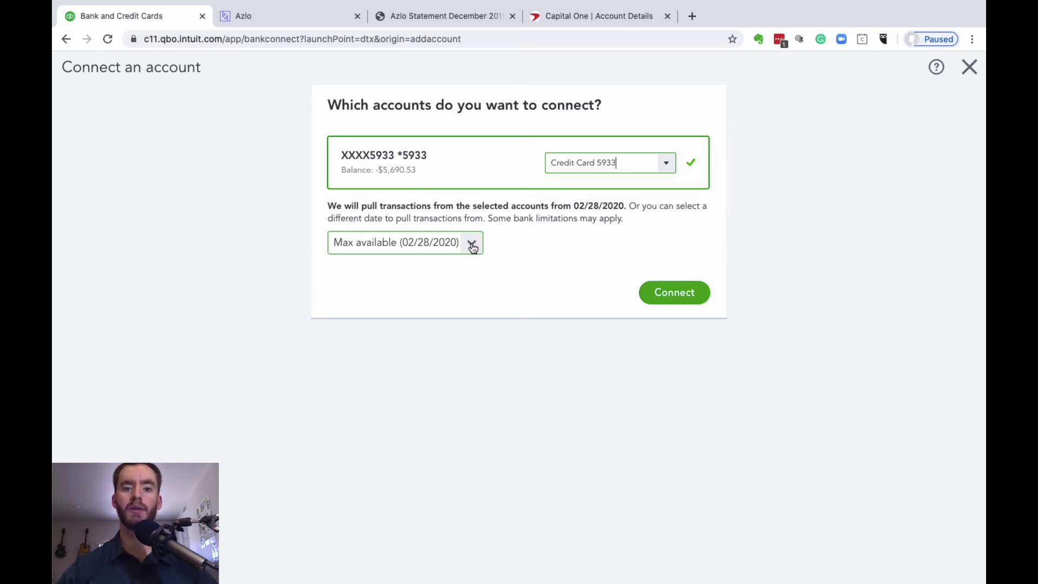
click(678, 291)
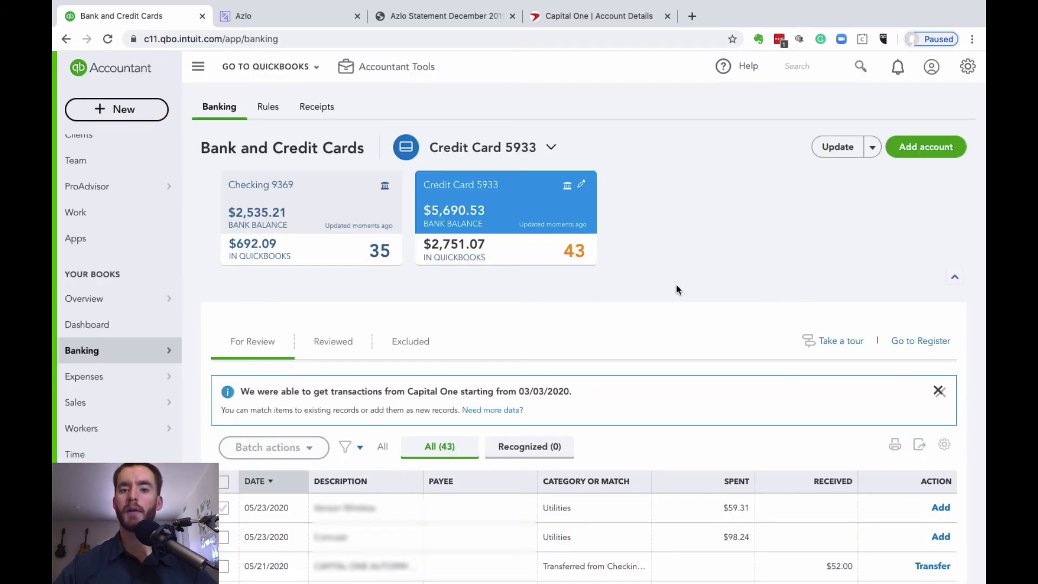
Review the Credit Card 5933 transactions back to 03/03/2020, then switch to the Capital One account tab.
scroll(676, 267, down, 20)
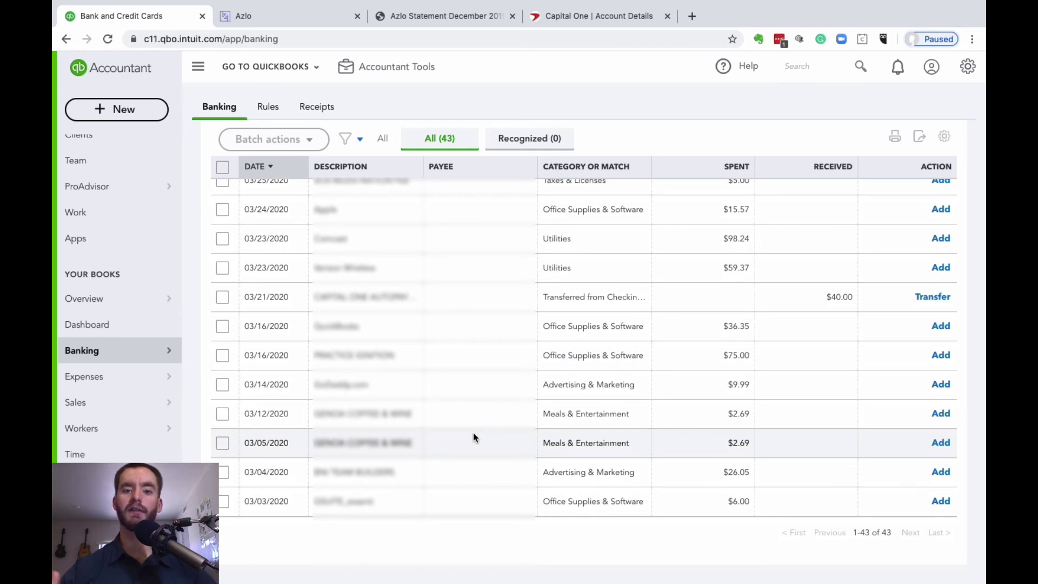
scroll(472, 437, up, 10)
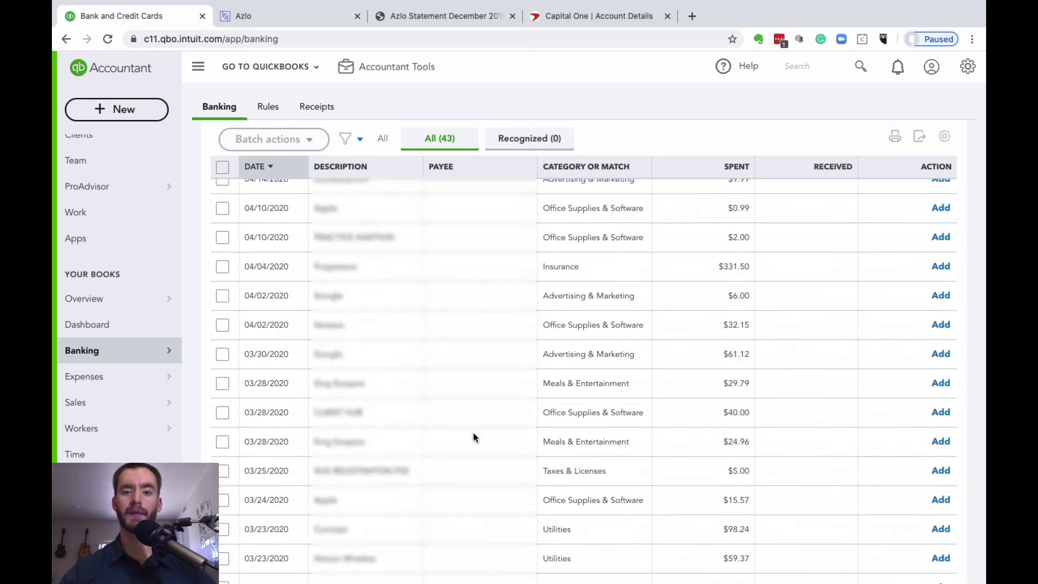
click(609, 18)
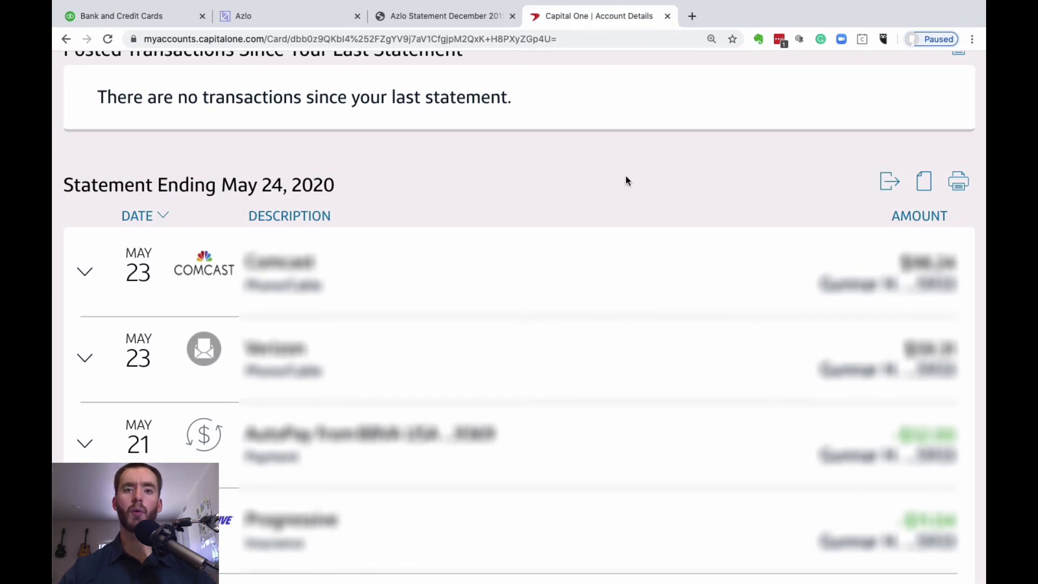
On Capital One's download page, choose QBO format and a custom date range.
click(887, 185)
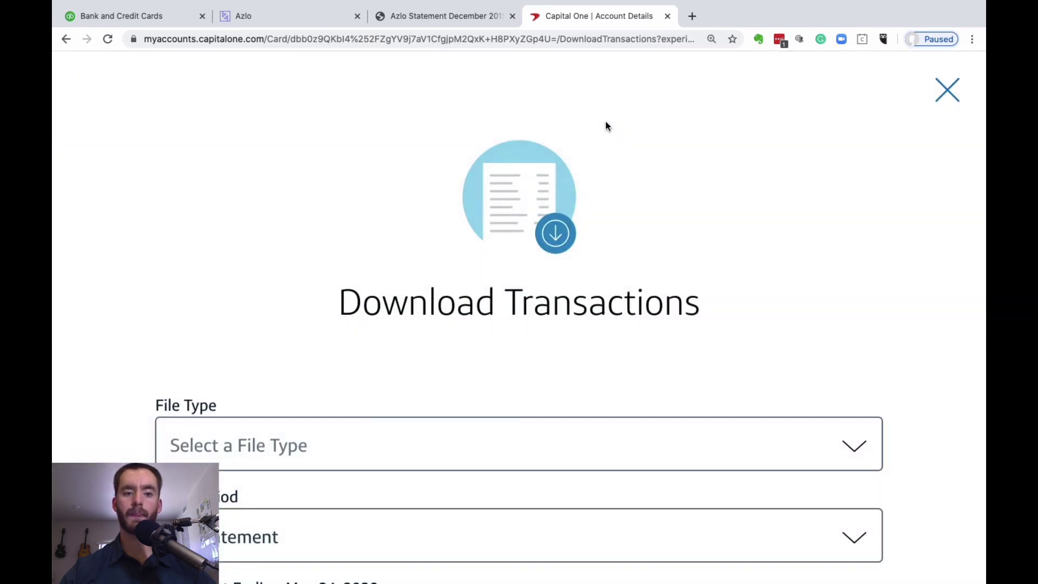
scroll(605, 121, down, 3)
scroll(605, 126, down, 2)
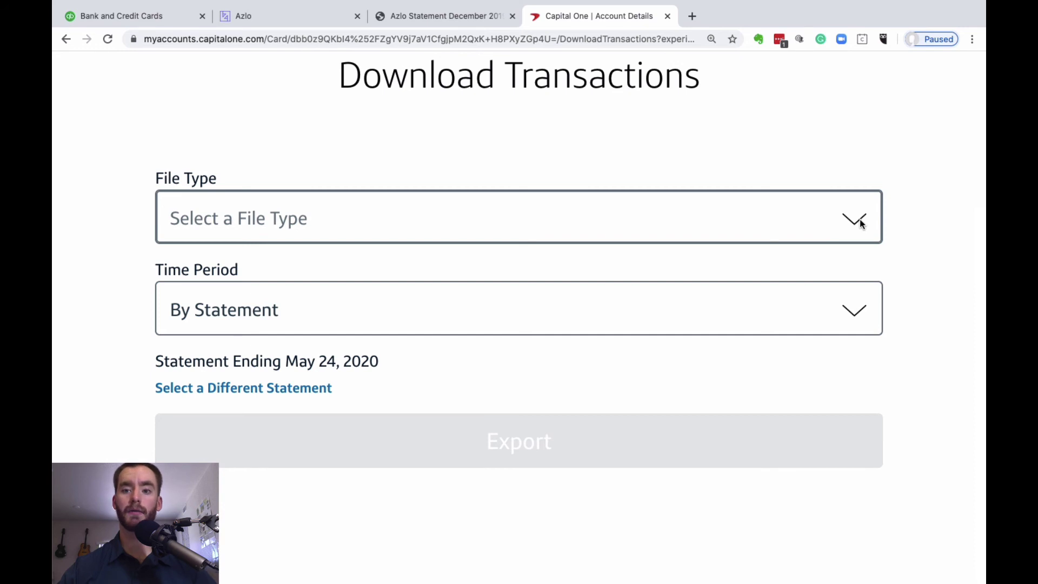
click(859, 222)
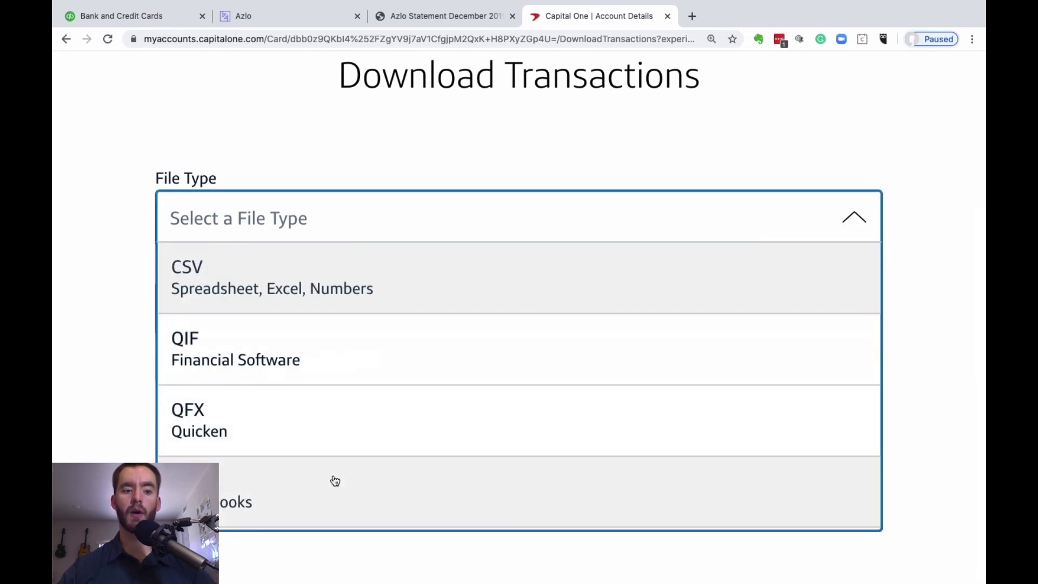
click(335, 480)
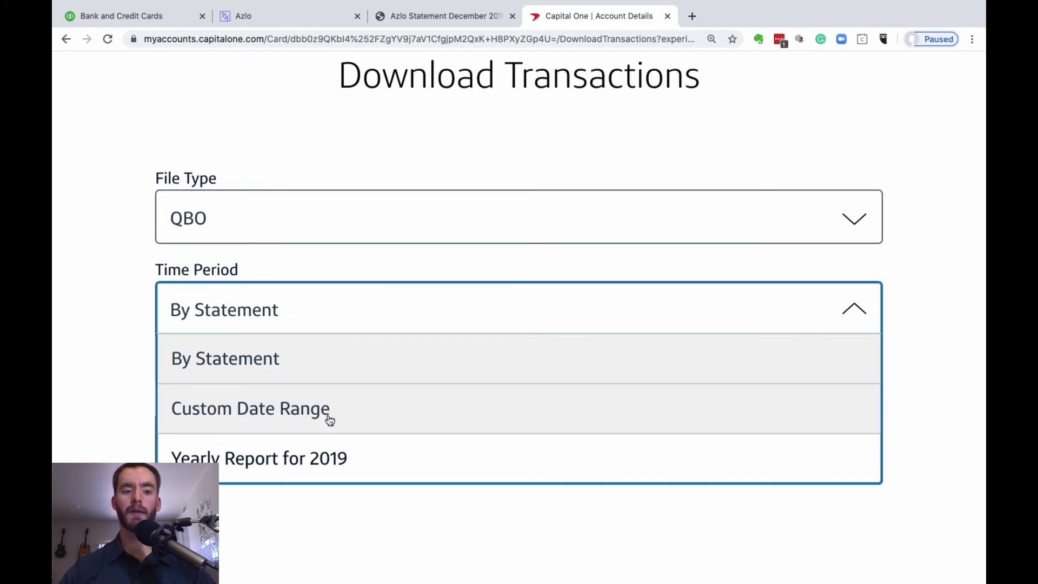
click(330, 411)
scroll(448, 357, down, 1)
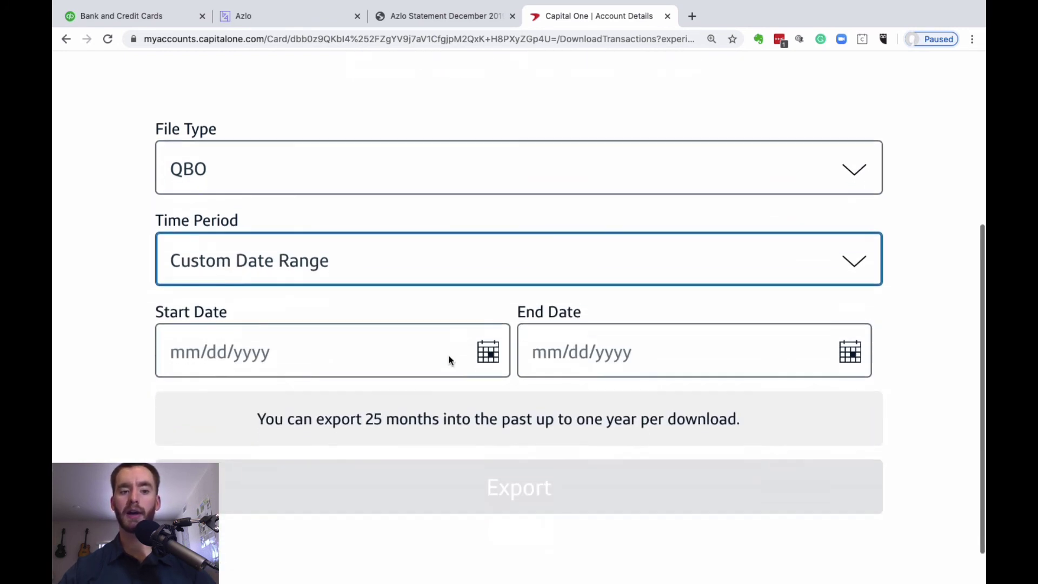
Enter 12/24/2019 as the download start date.
click(486, 352)
click(430, 166)
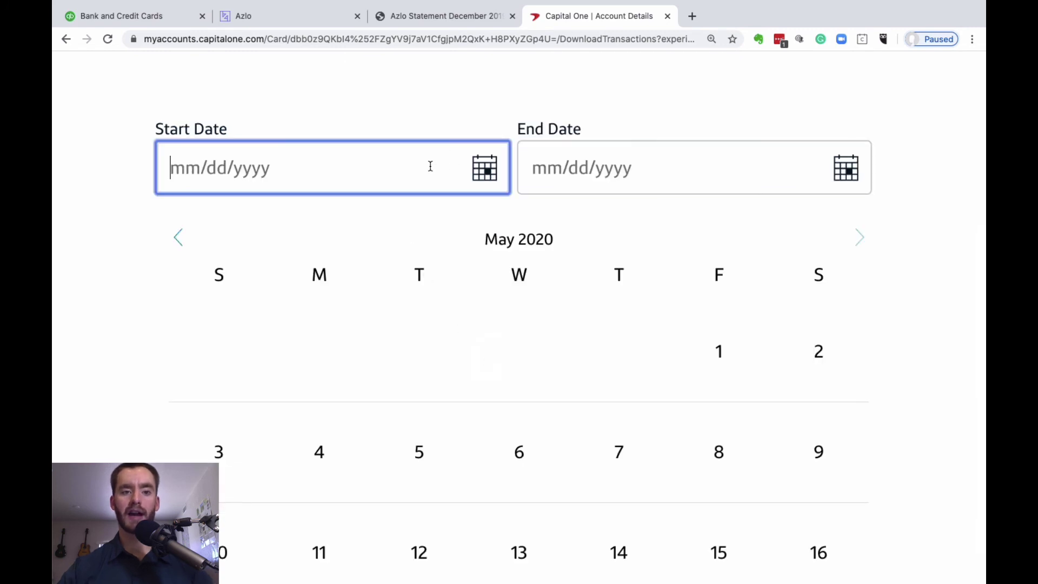
text(12/31)
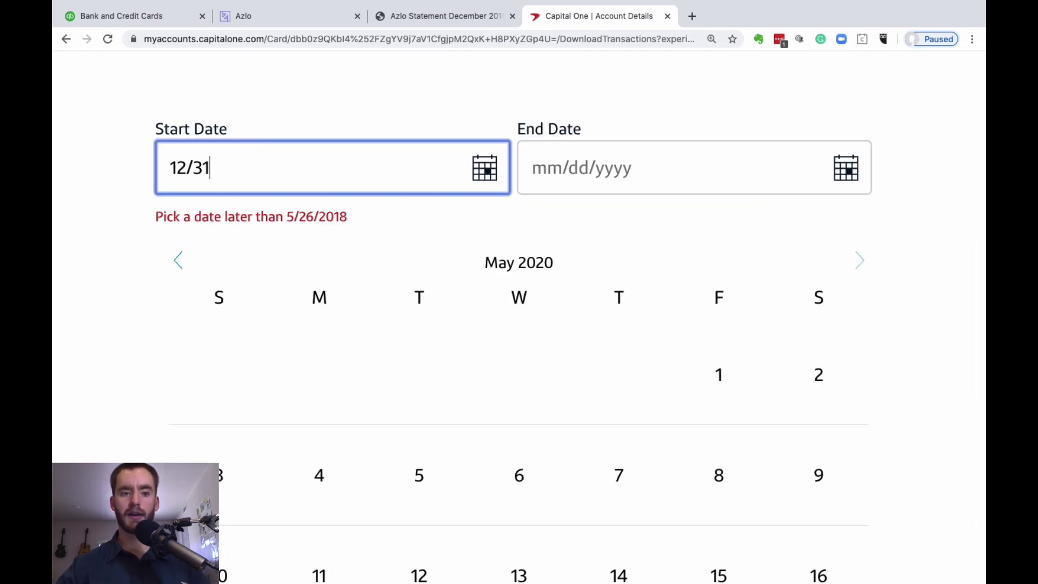
key(BackSpace)
key(BackSpace)
text(24)
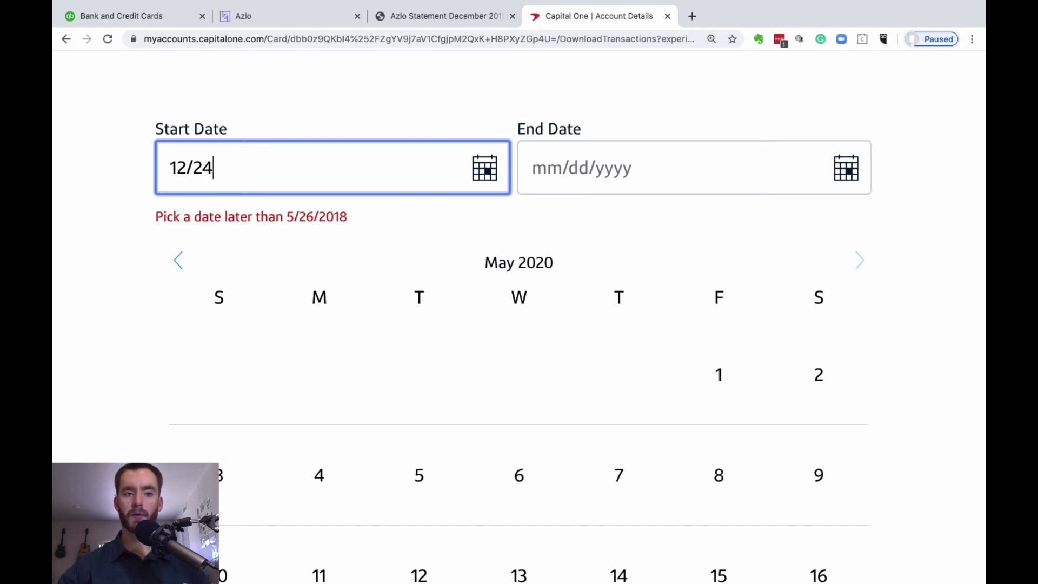
text(/2019)
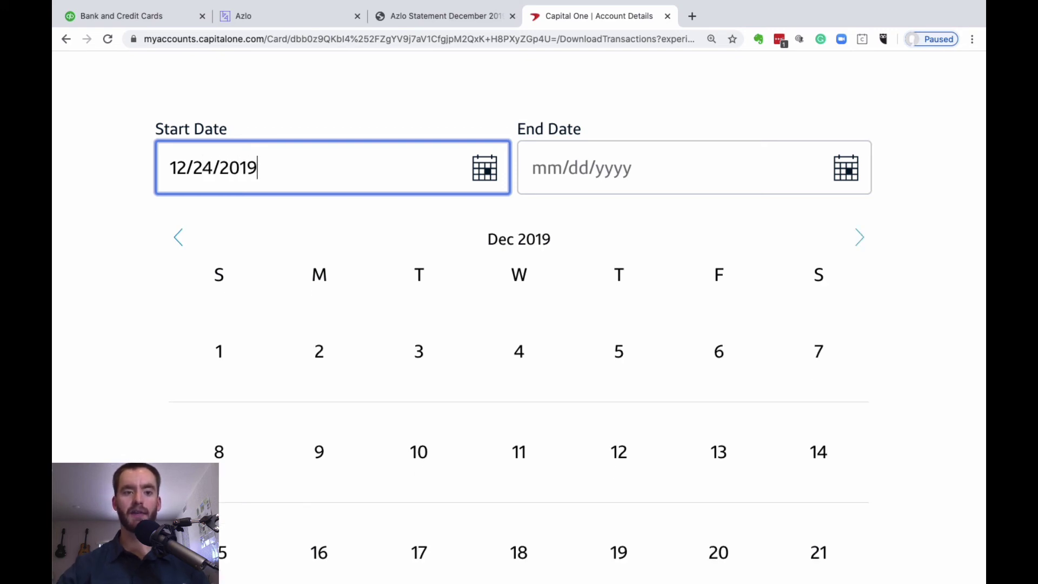
click(640, 188)
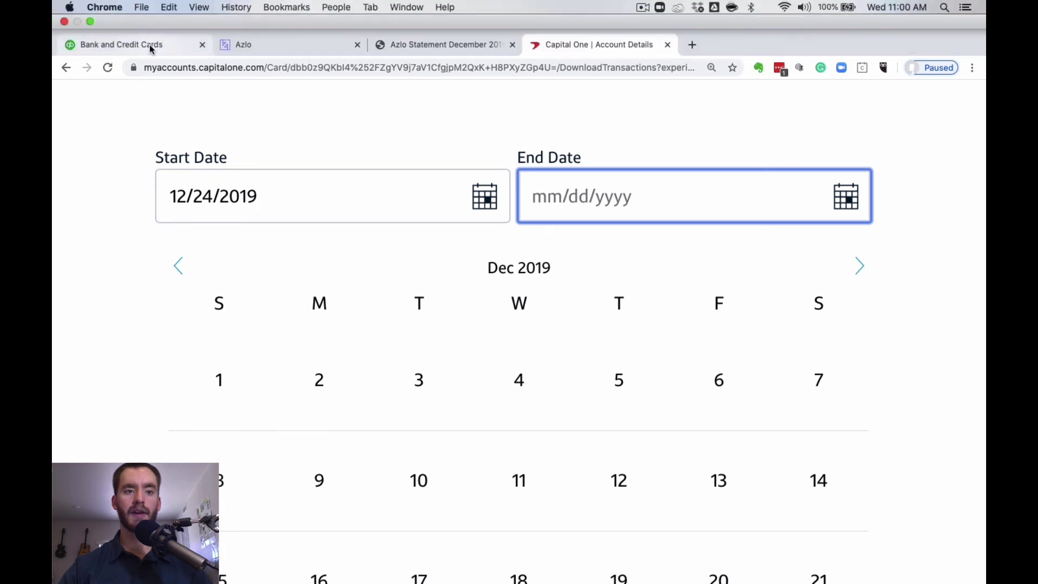
Set 03/02/2020 as the end date and export the transactions.
click(148, 44)
scroll(505, 497, down, 20)
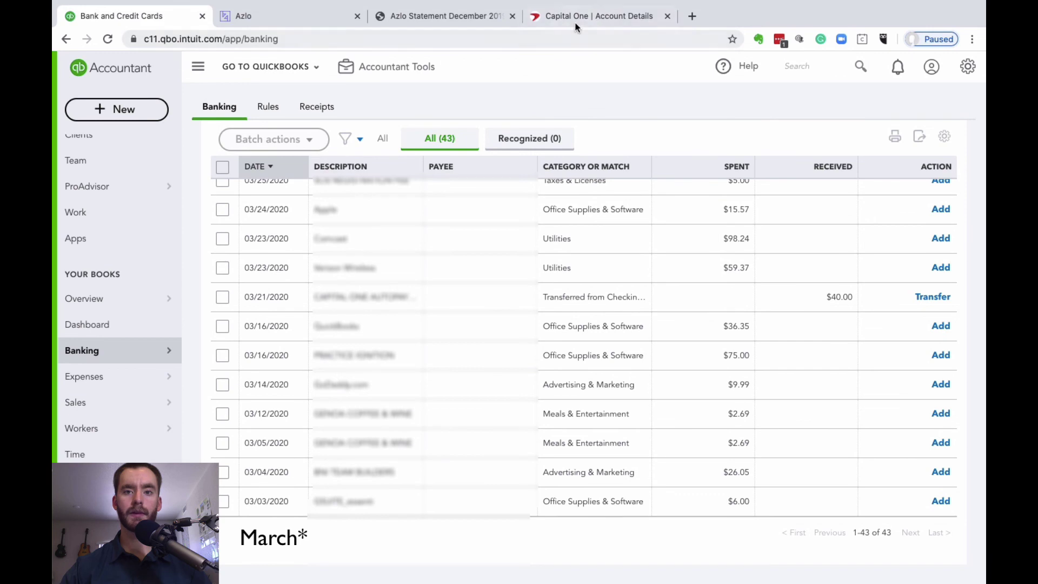
click(581, 16)
text(03/02/)
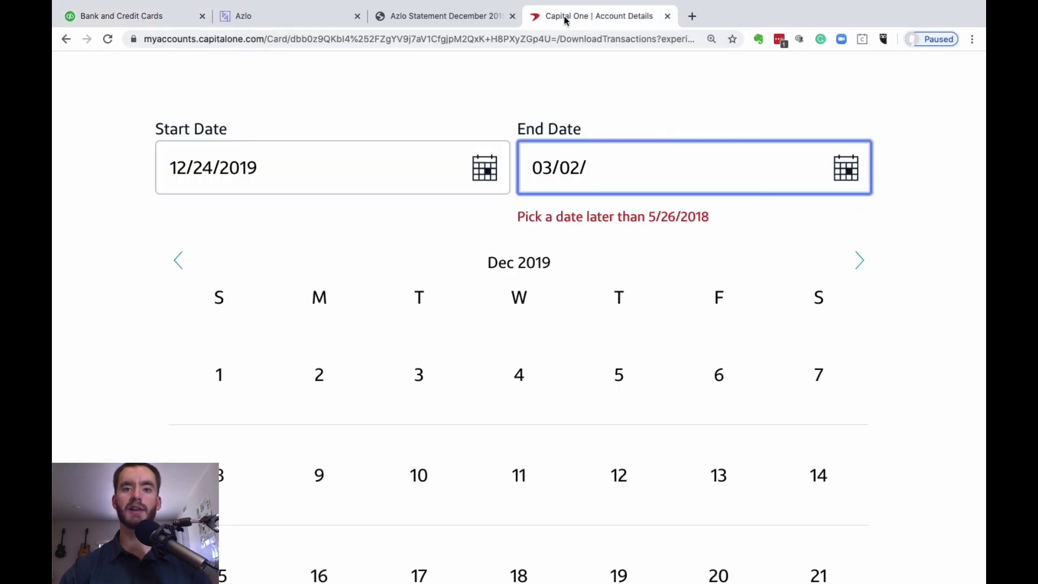
text(2020)
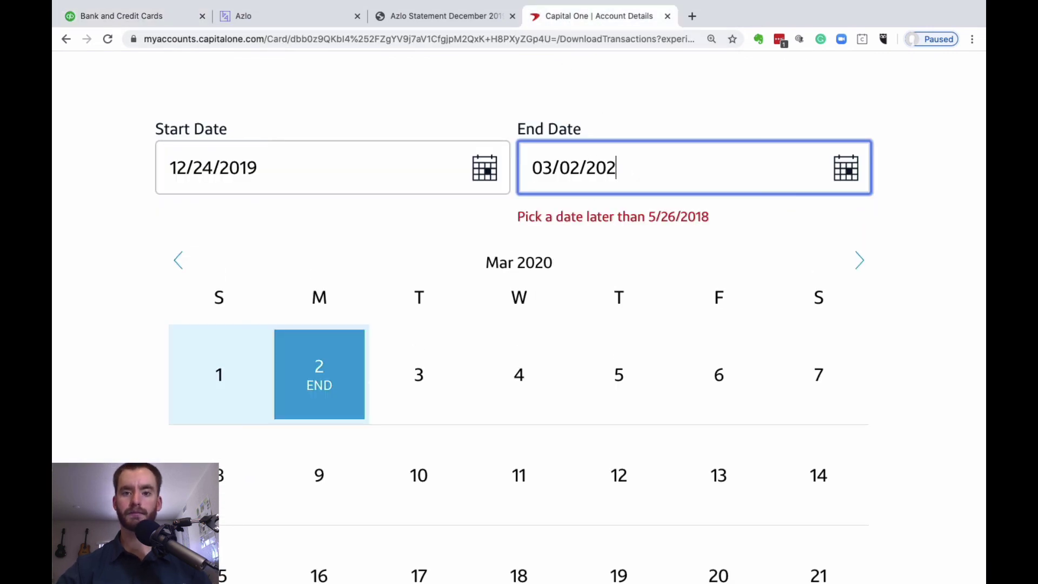
click(309, 347)
scroll(609, 218, down, 9)
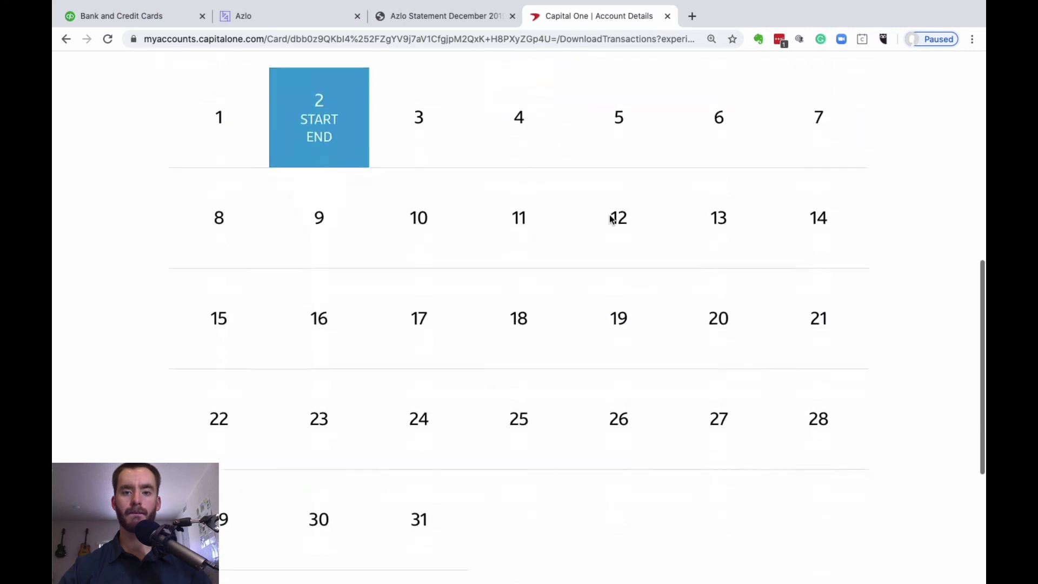
click(541, 419)
click(541, 439)
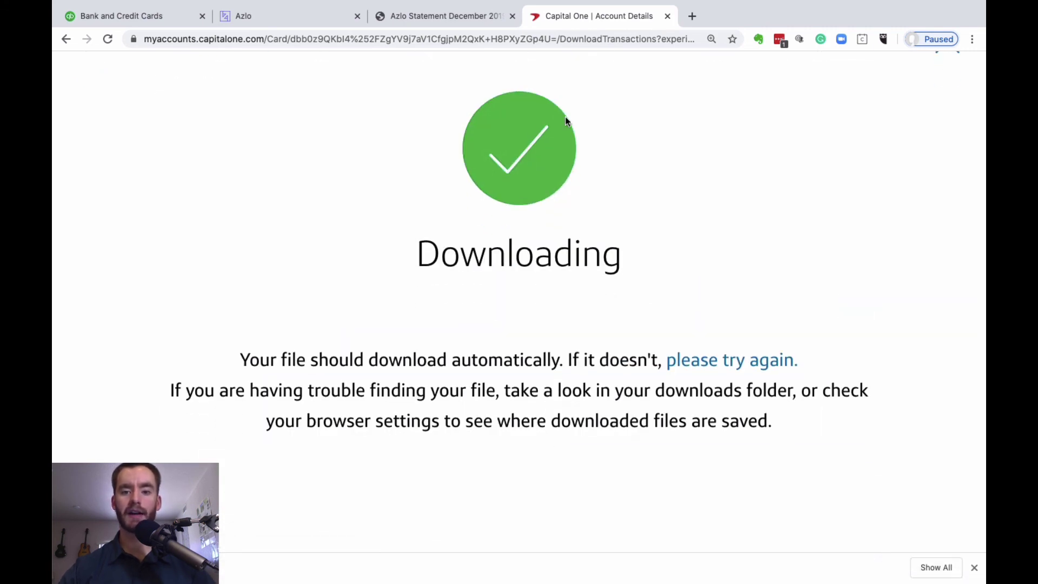
Return to the Banking page and select the Credit Card 5933 account.
click(132, 15)
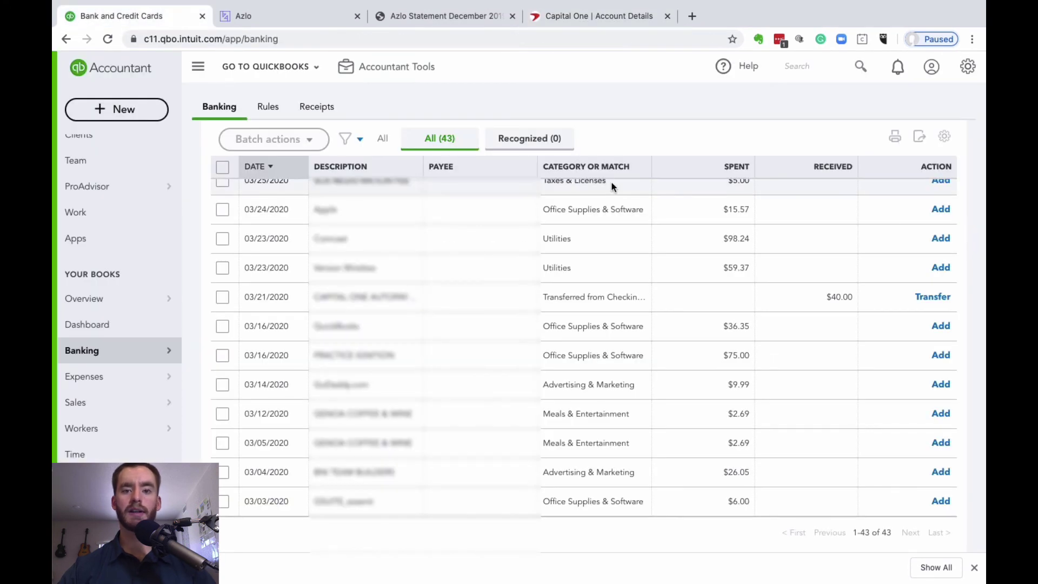
scroll(595, 281, up, 15)
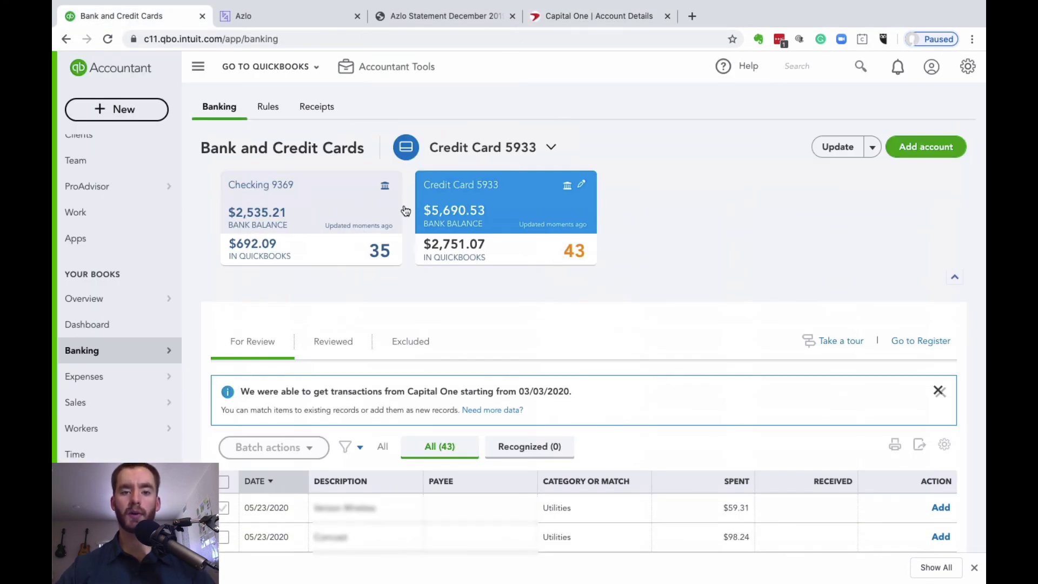
click(346, 238)
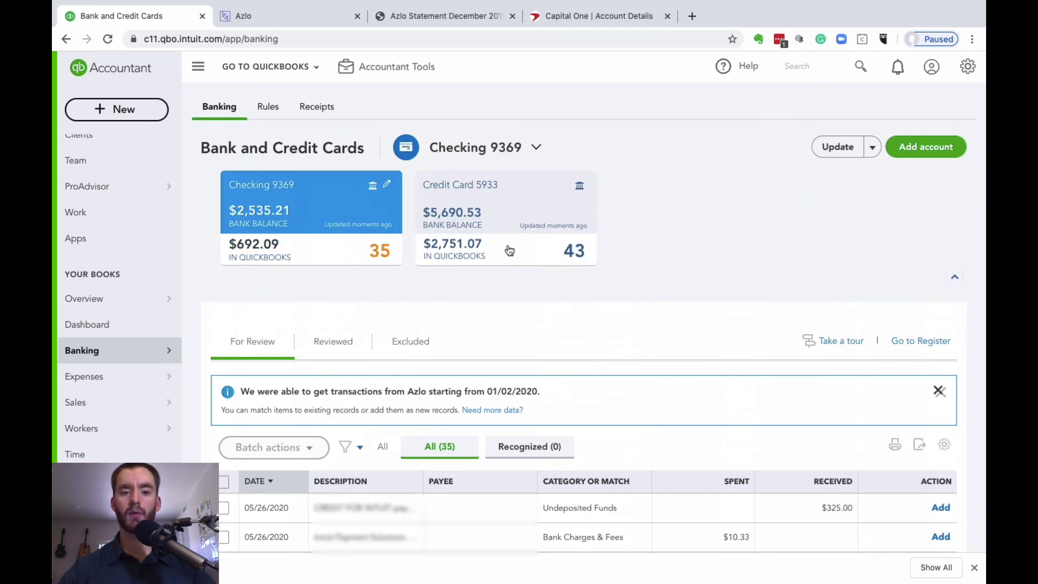
click(484, 201)
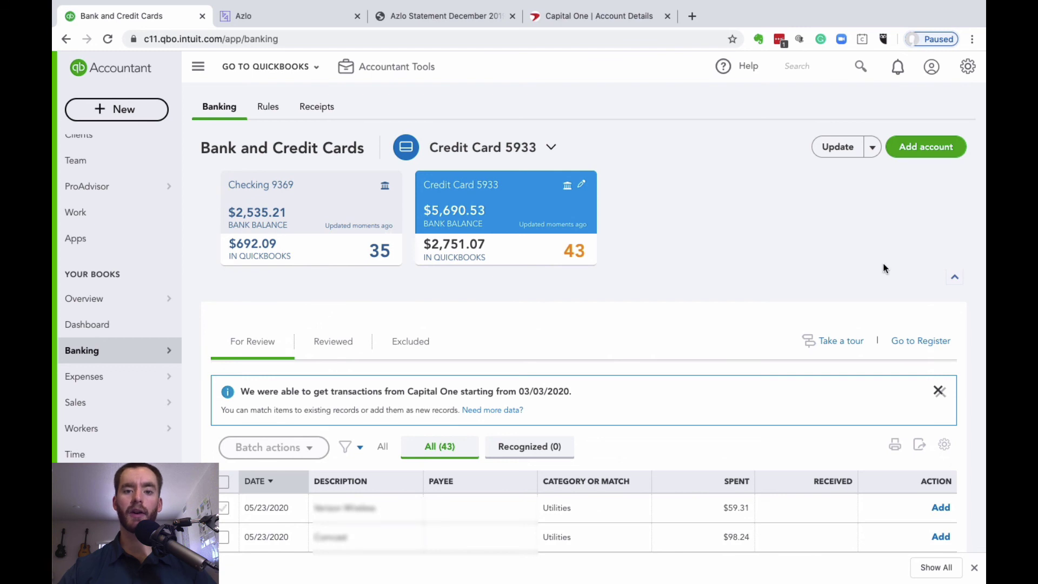
Start a file upload and attach 2020-05-27_transaction_download.qbo from Downloads.
click(874, 152)
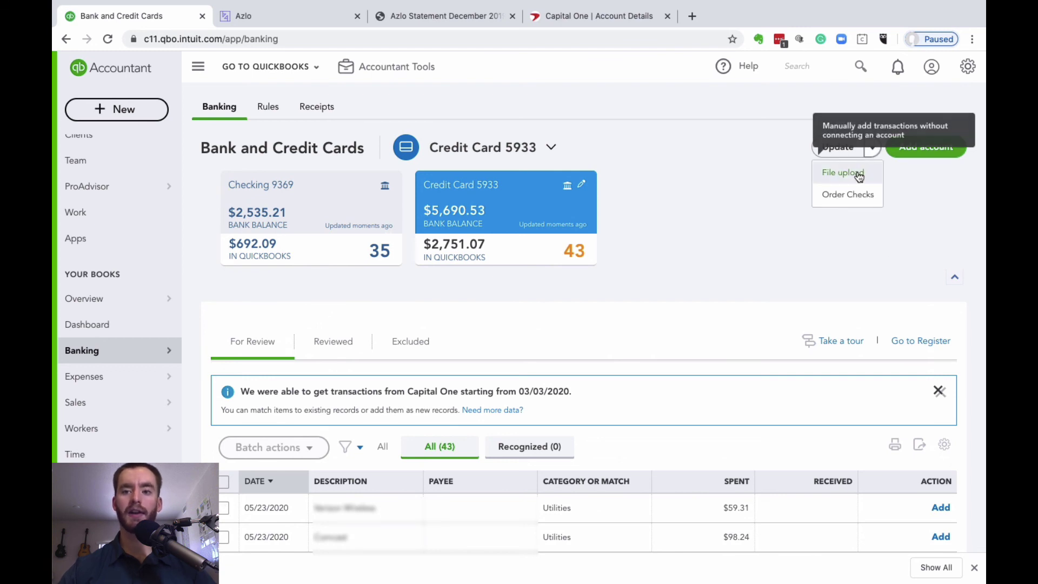
click(858, 171)
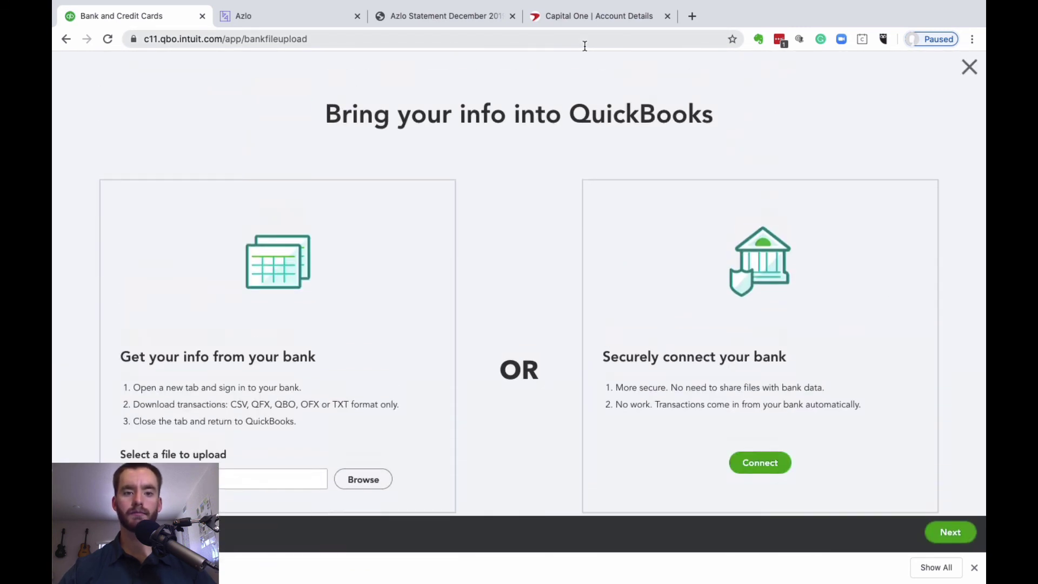
scroll(519, 294, down, 2)
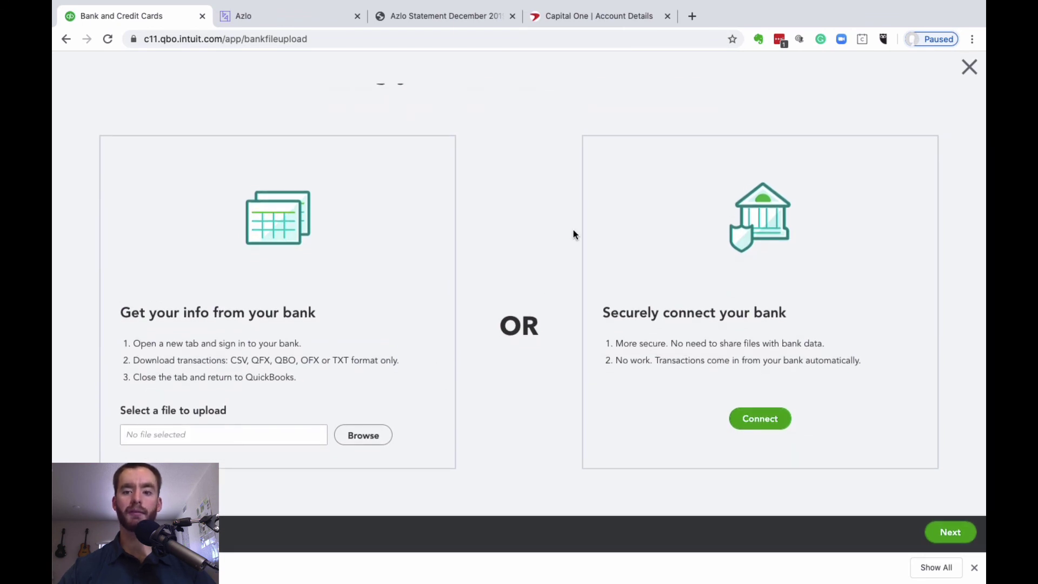
click(373, 437)
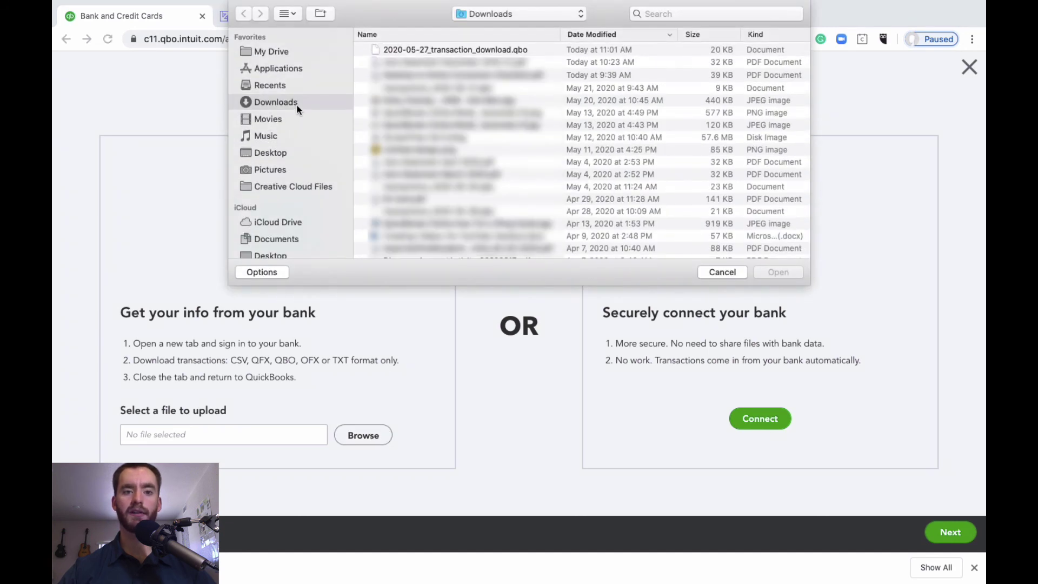
click(470, 50)
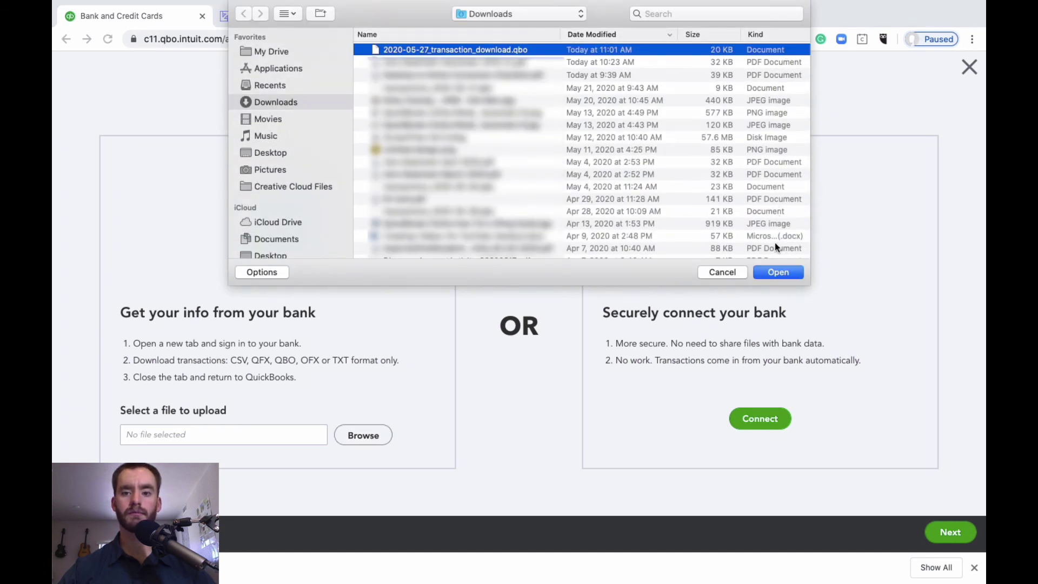
click(776, 271)
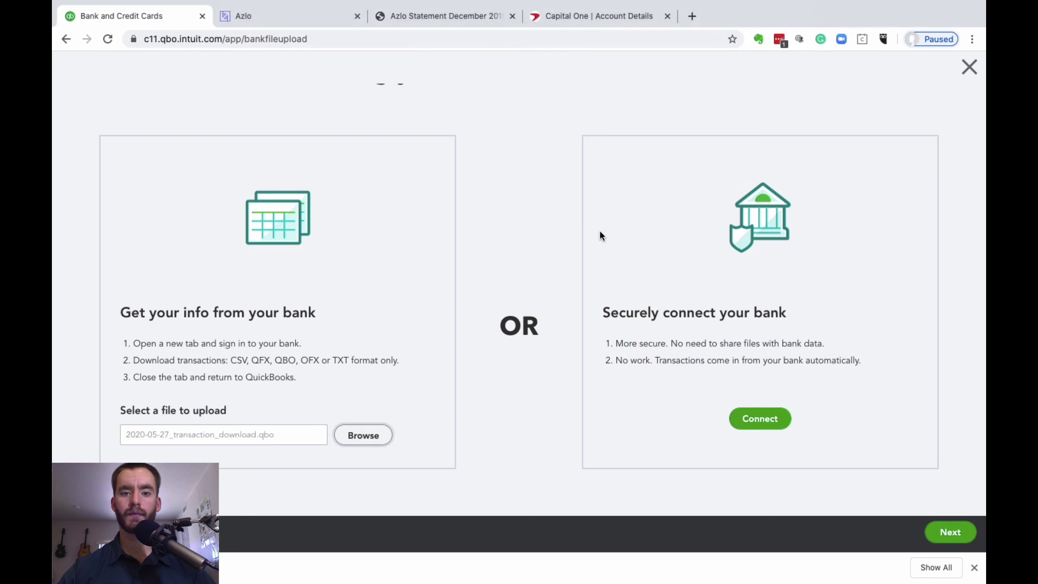
click(948, 534)
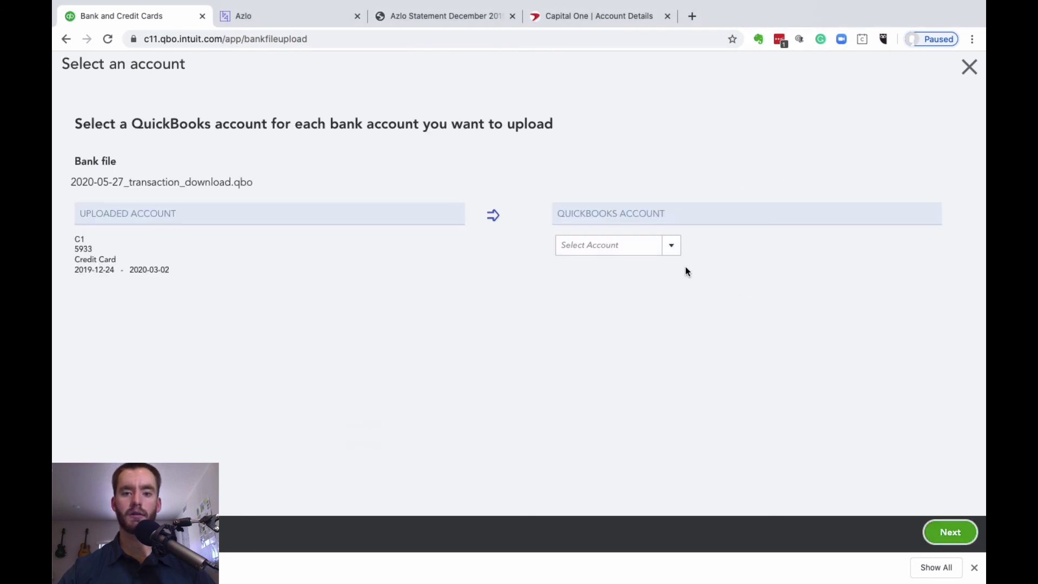
Map the uploaded file to Credit Card 5933 and import its transactions.
click(672, 245)
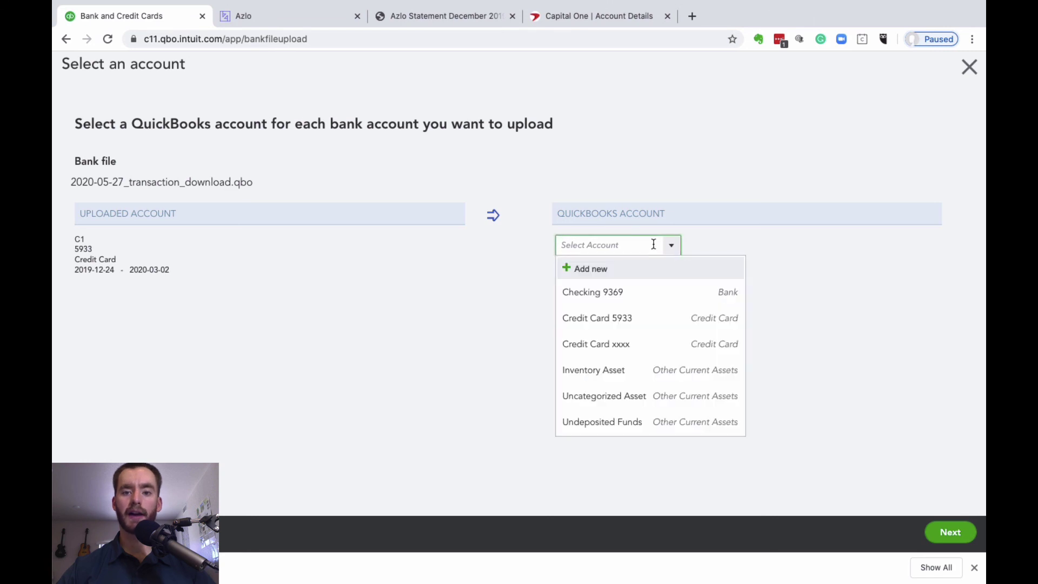
click(643, 319)
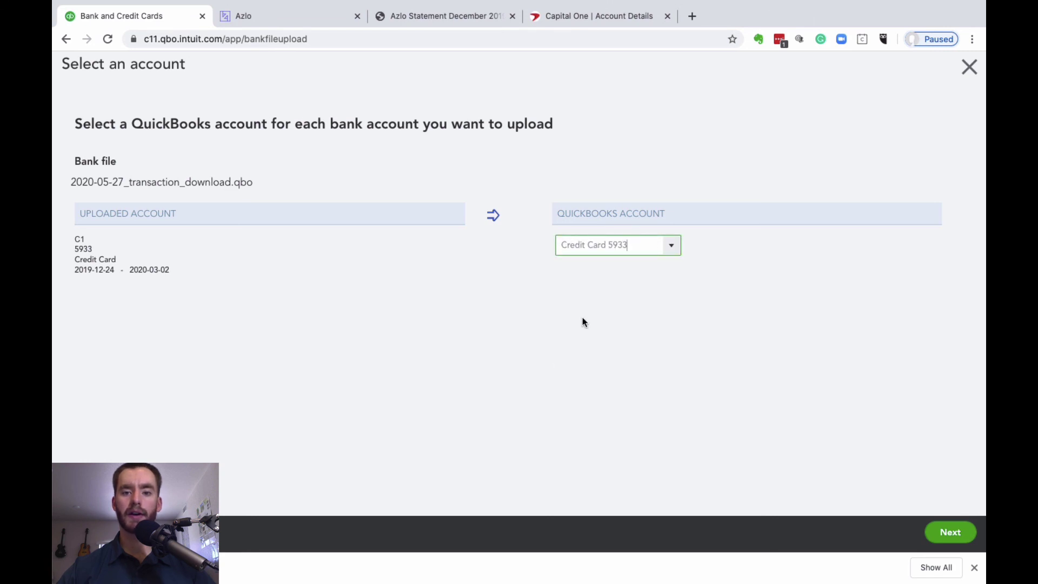
click(950, 532)
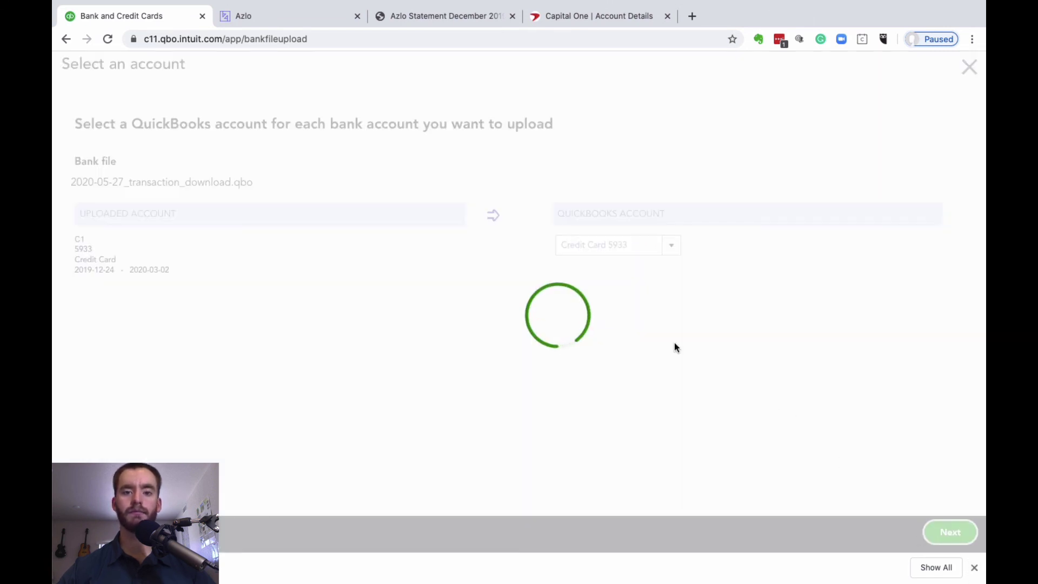
Scroll the For Review list to verify 1-101 of 101 transactions, back to 12/27/2019.
scroll(591, 317, down, 20)
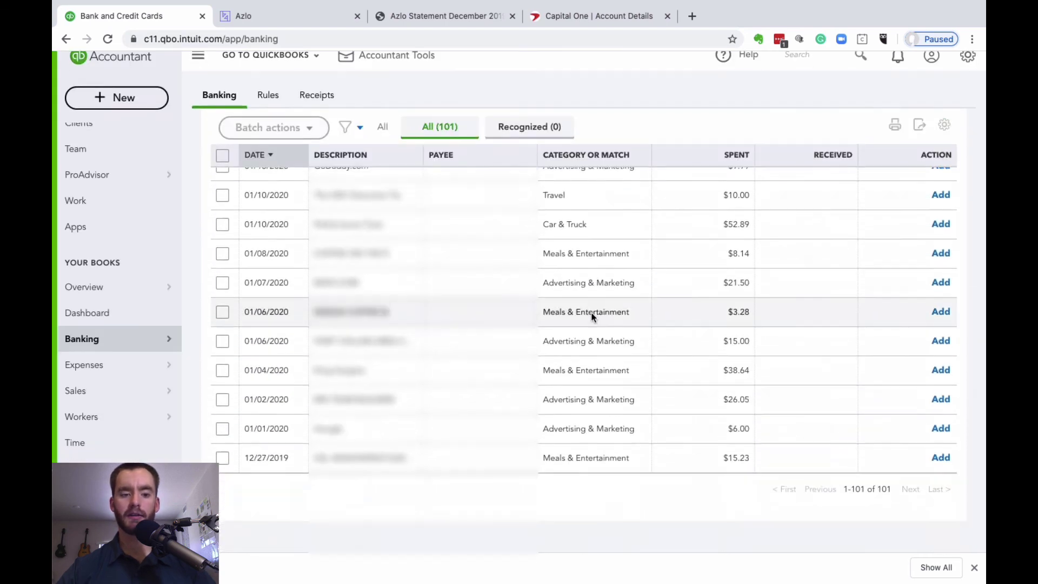
scroll(359, 354, up, 20)
scroll(498, 425, down, 5)
scroll(497, 425, down, 20)
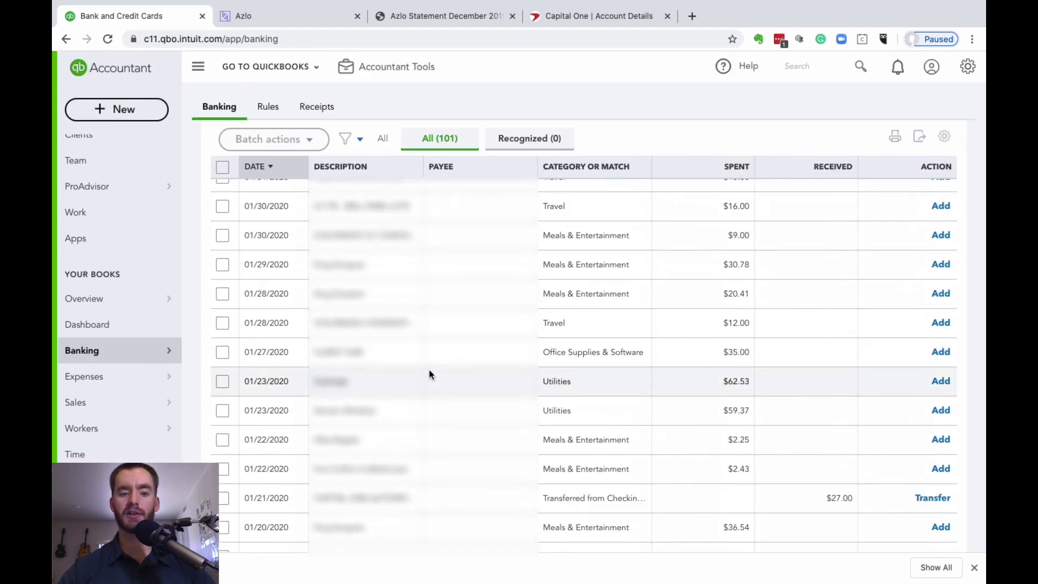
scroll(429, 372, down, 3)
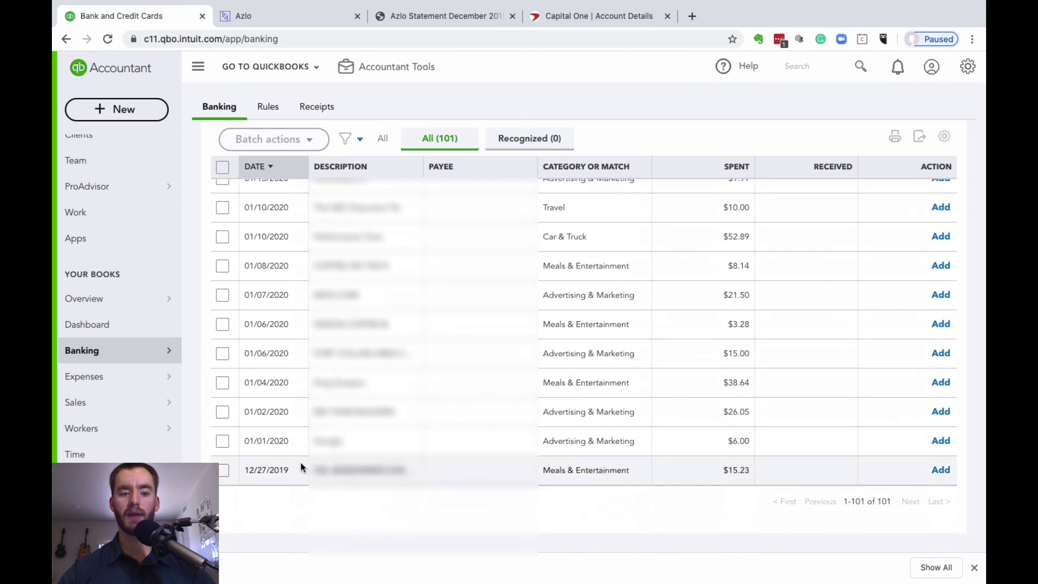